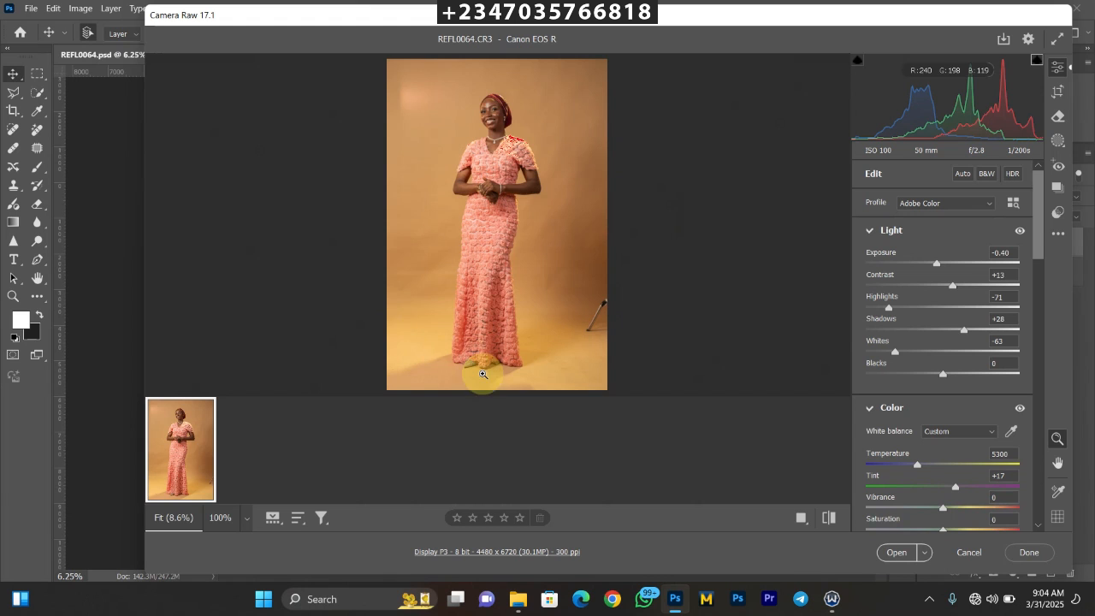
# - Open the raw photo REFL0064.CR3 from Camera Raw as a Photoshop document
pyautogui.hotkey('ctrl', '+')
pyautogui.scroll(-3, 484, 299)
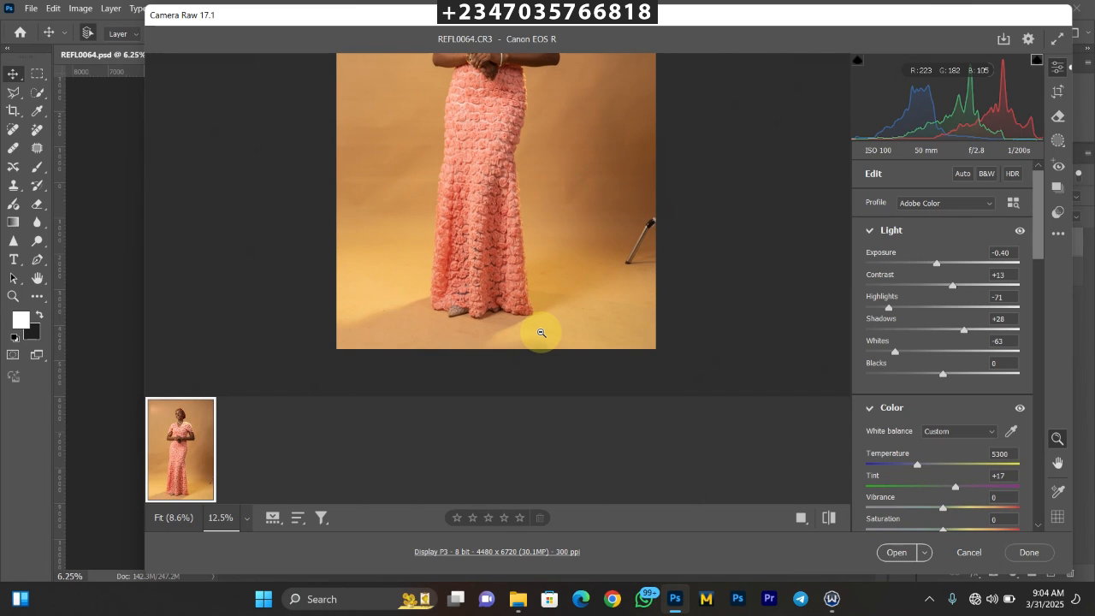
pyautogui.moveTo(540, 332); pyautogui.dragTo(59, 158)
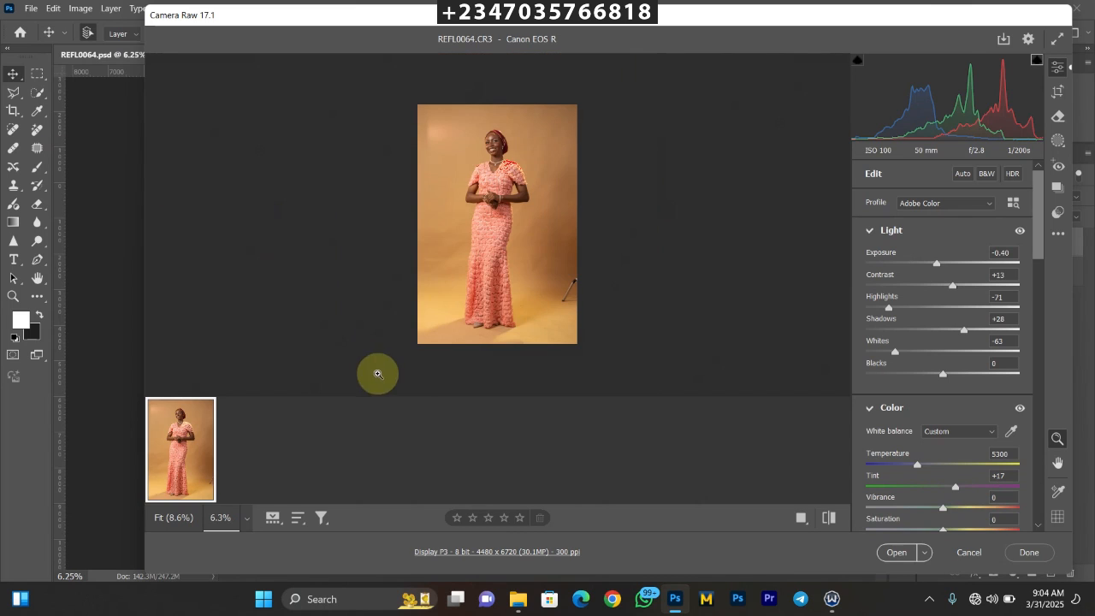
pyautogui.hotkey('ctrl', '+')
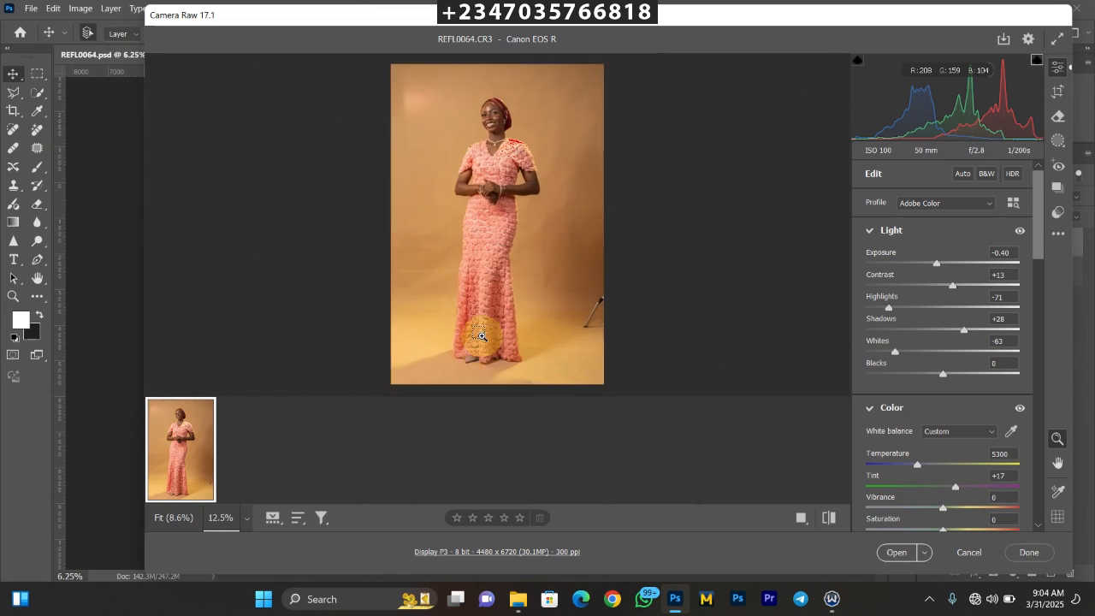
pyautogui.hotkey('ctrl', '-')
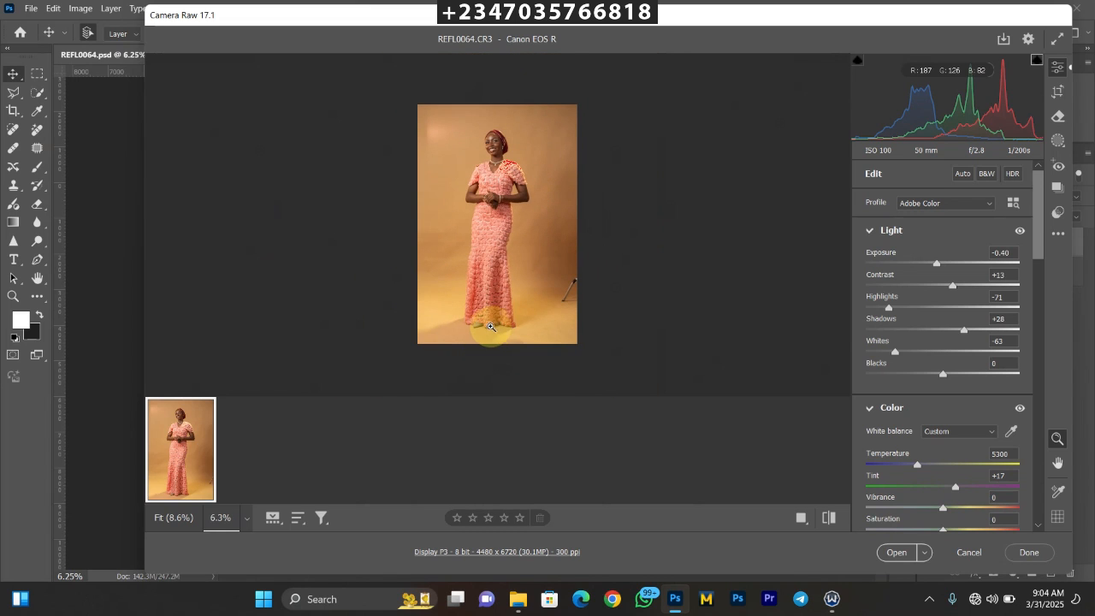
pyautogui.hotkey('ctrl', '+')
pyautogui.keyDown('alt'); pyautogui.click(548, 328); pyautogui.keyUp('alt')
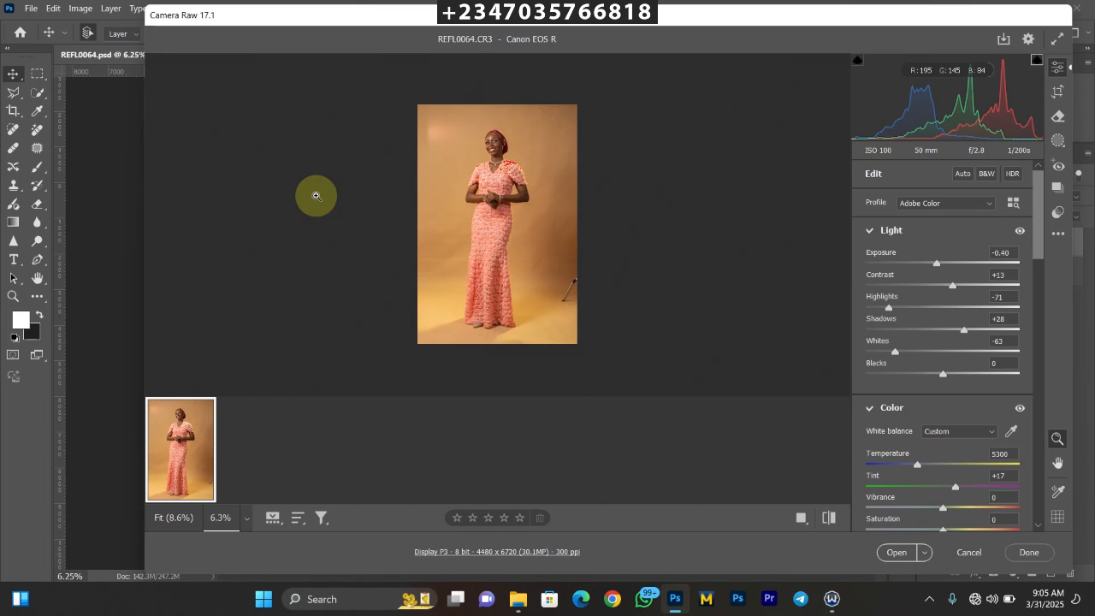
pyautogui.click(898, 552)
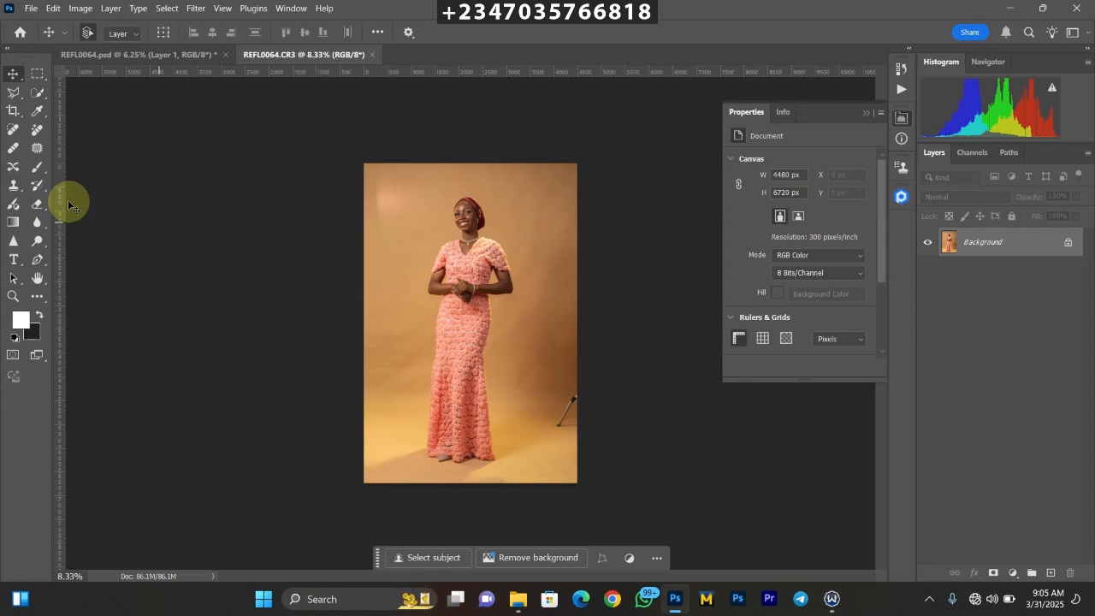
# - Extend the canvas on all sides of the photo with the Crop tool at 4:5 ratio, to about 6282 by 7853 px
pyautogui.click(14, 110)
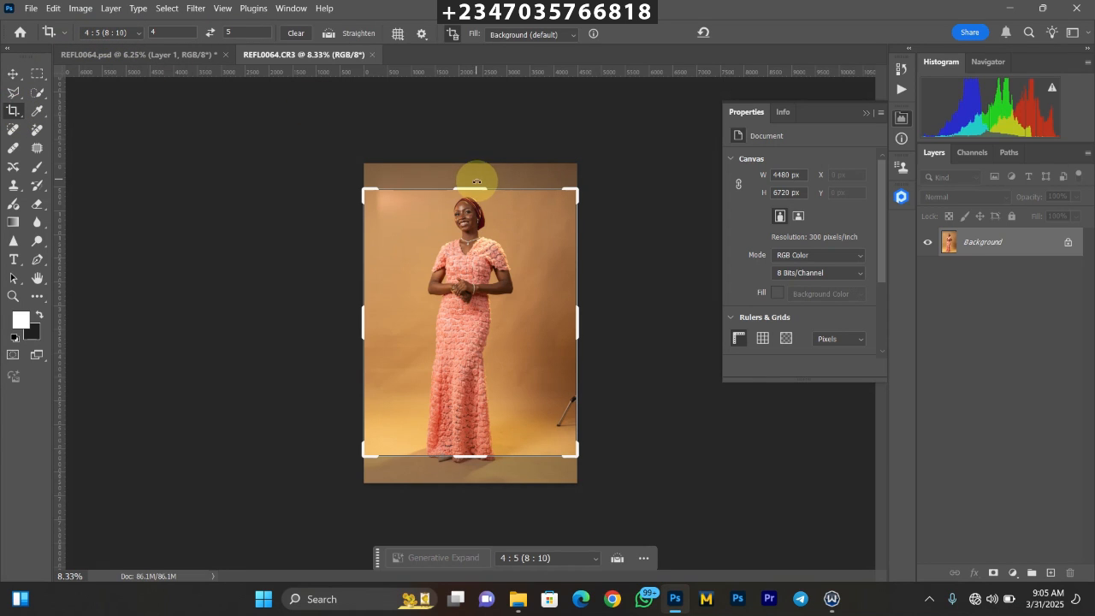
pyautogui.moveTo(477, 182); pyautogui.dragTo(472, 163)
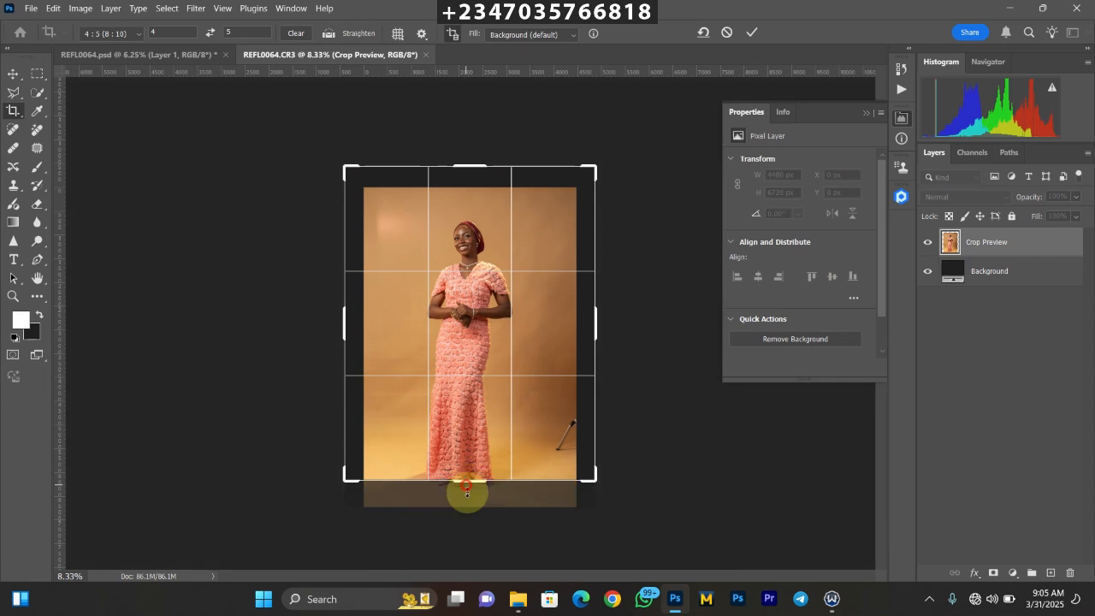
pyautogui.moveTo(466, 492); pyautogui.dragTo(465, 502)
pyautogui.moveTo(464, 142); pyautogui.dragTo(466, 130)
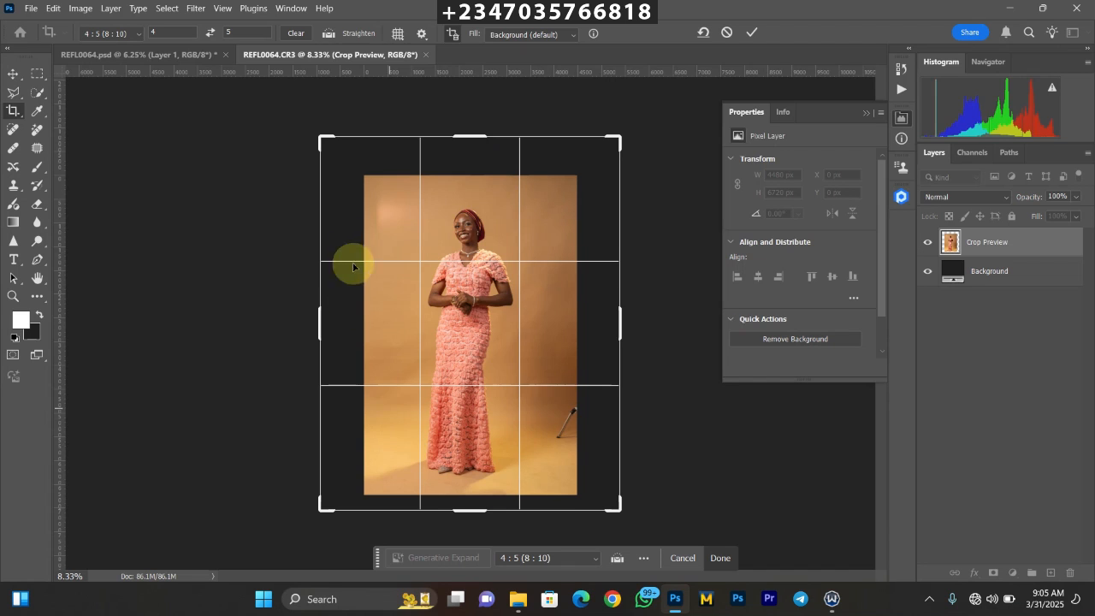
pyautogui.press('Return')
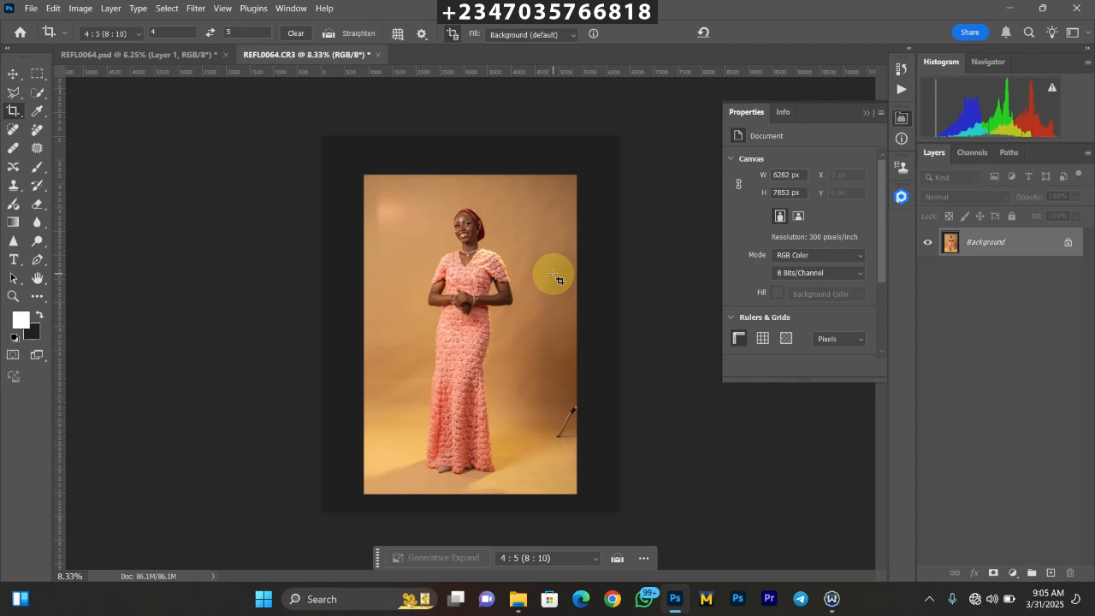
# - Inspect the woman and the surrounding backdrop in the extended photo up close
pyautogui.hotkey('ctrl', '+')
pyautogui.hotkey('ctrl', '+')
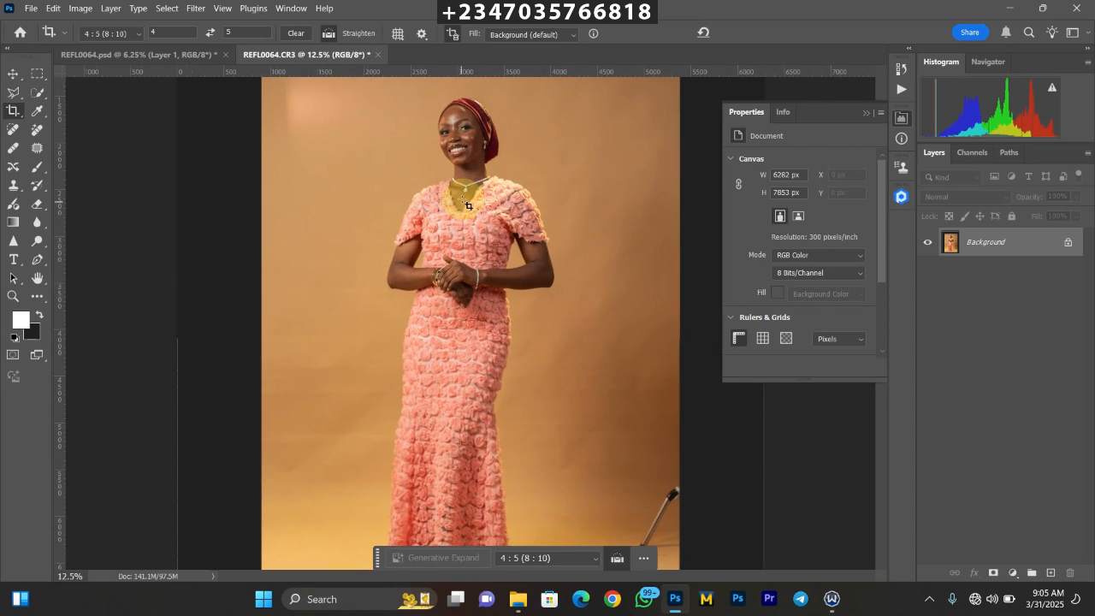
pyautogui.moveTo(500, 234); pyautogui.dragTo(503, 250)
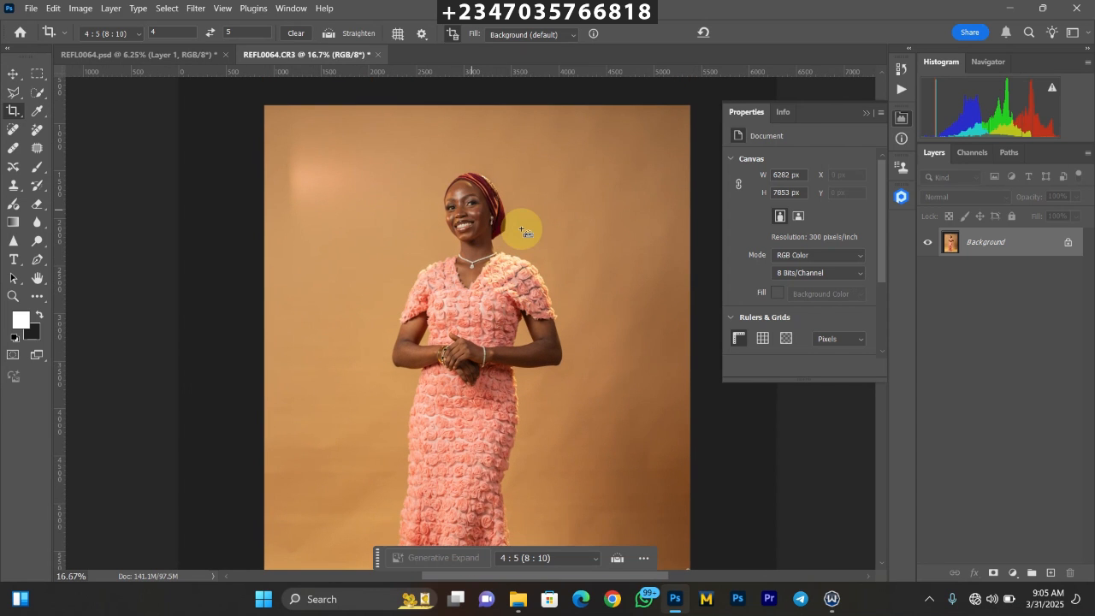
pyautogui.hotkey('ctrl', '+')
pyautogui.hotkey('ctrl', '-')
pyautogui.hotkey('ctrl', '-')
pyautogui.hotkey('ctrl', '-')
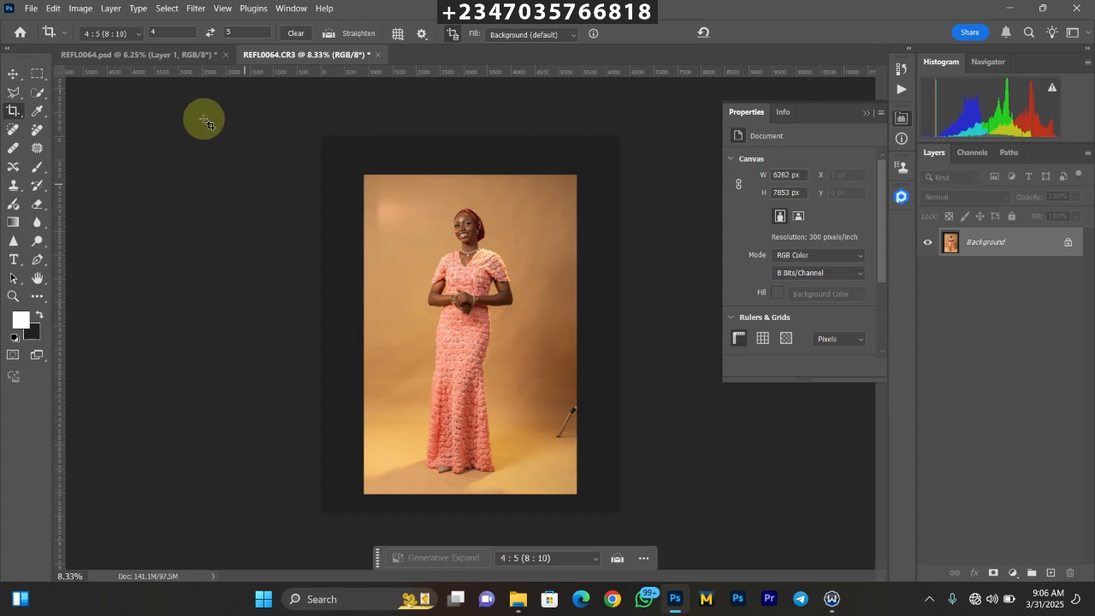
# - Switch to REFL0064.psd and check the masked cutout on Layer 1 by temporarily hiding the Background layer
pyautogui.click(208, 54)
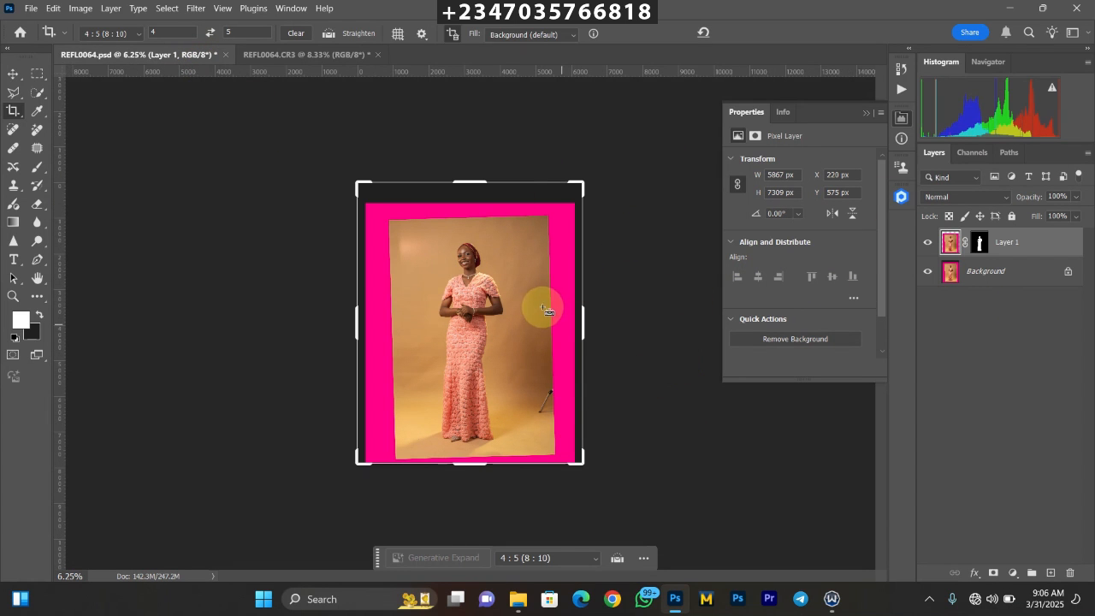
pyautogui.click(928, 271)
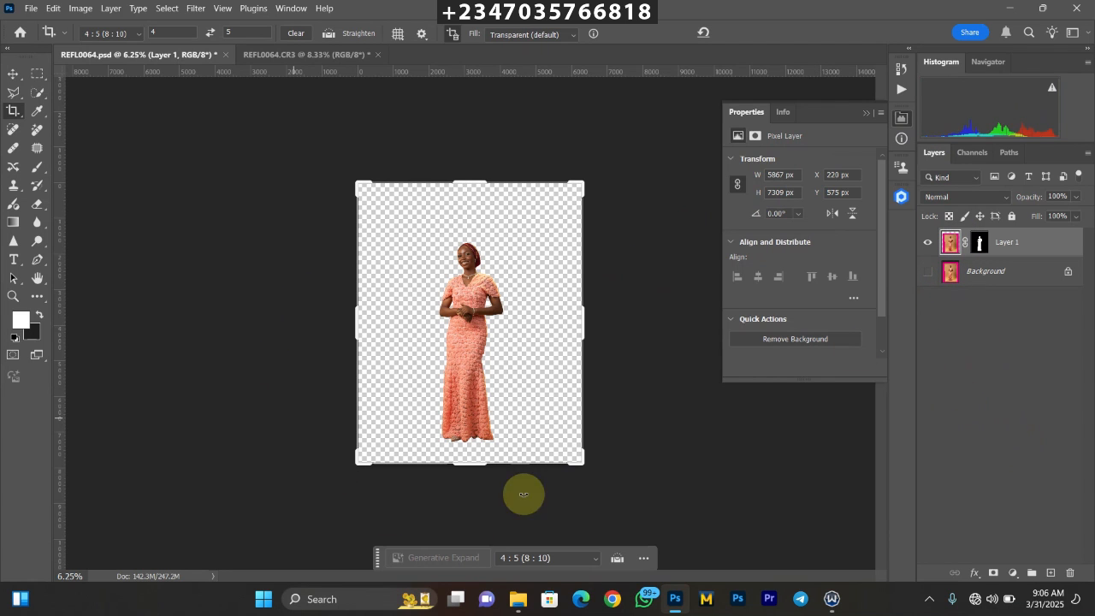
pyautogui.click(927, 272)
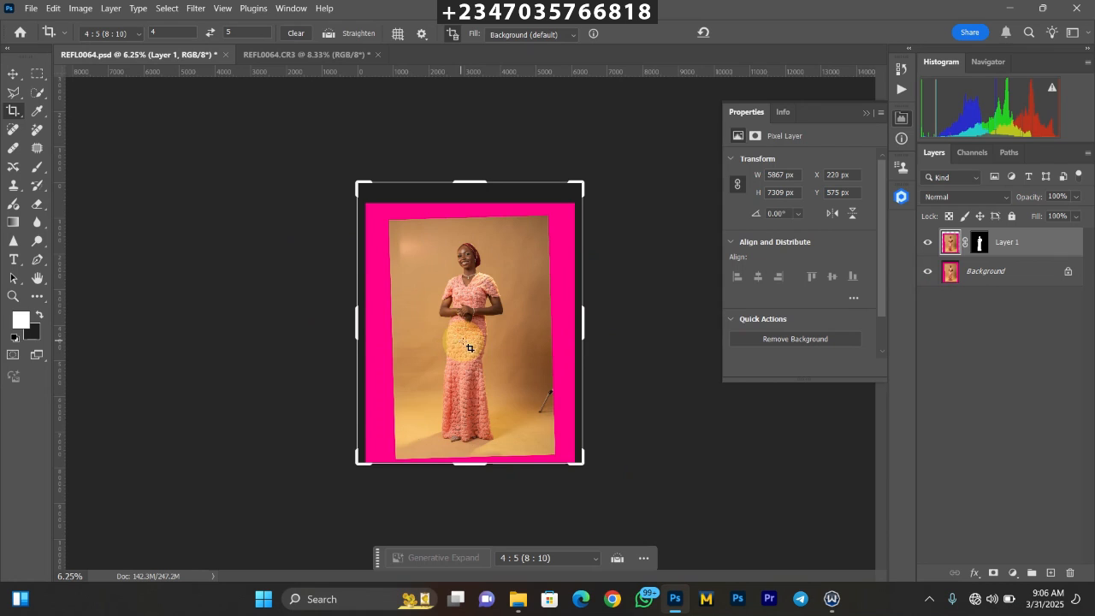
# - Duplicate the Background layer and load the mask of Layer 1 as a selection on the copy
pyautogui.click(992, 274)
pyautogui.hotkey('ctrl', 'j')
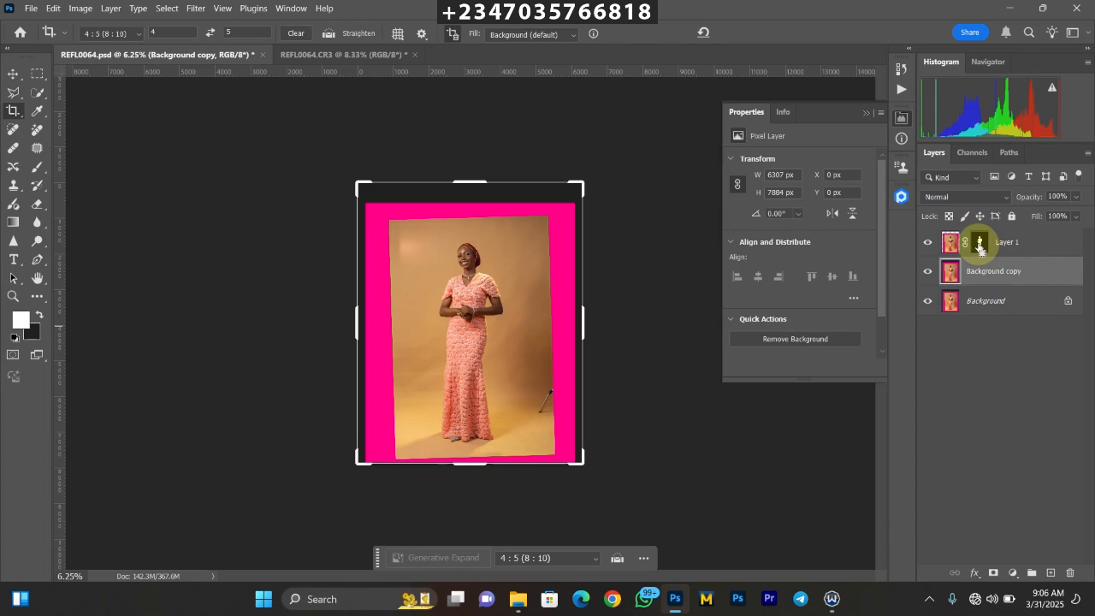
pyautogui.keyDown('ctrl'); pyautogui.click(981, 247); pyautogui.keyUp('ctrl')
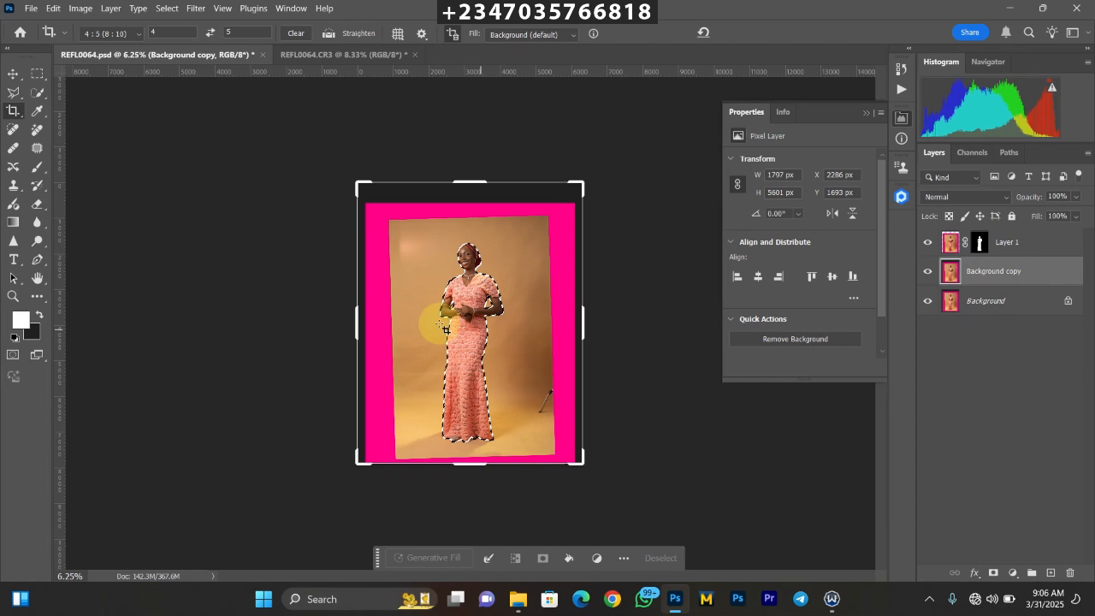
# - Expand the selection around the woman by 8 pixels
pyautogui.click(163, 12)
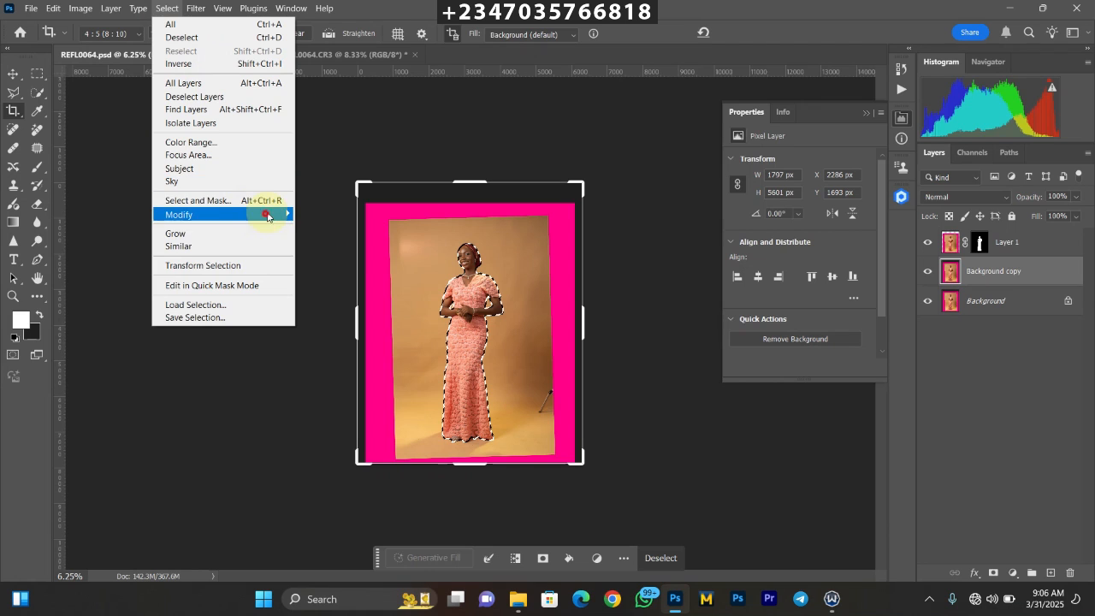
pyautogui.moveTo(267, 214)
pyautogui.click(310, 242)
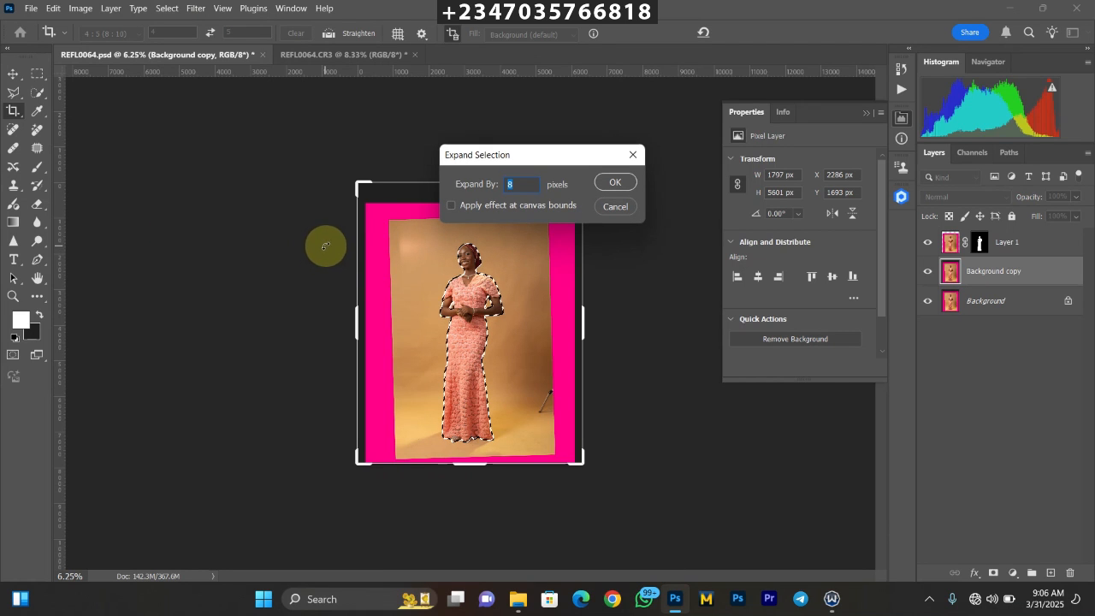
pyautogui.press('Return')
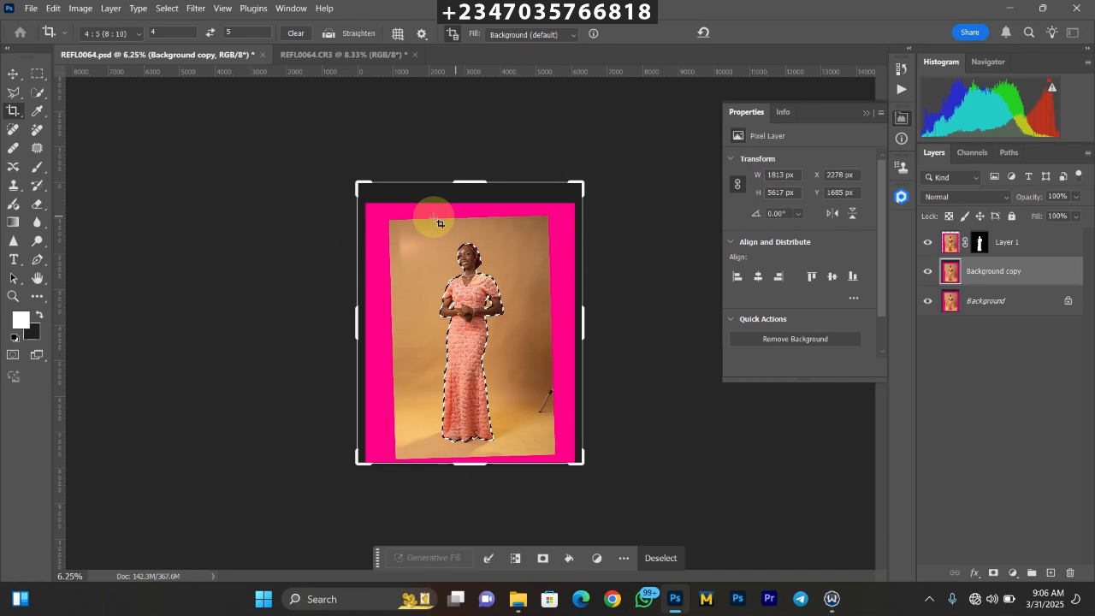
# - Add the pink and dark borders on all four sides to the selection with the Rectangular Marquee, including the tripod leg
pyautogui.click(37, 73)
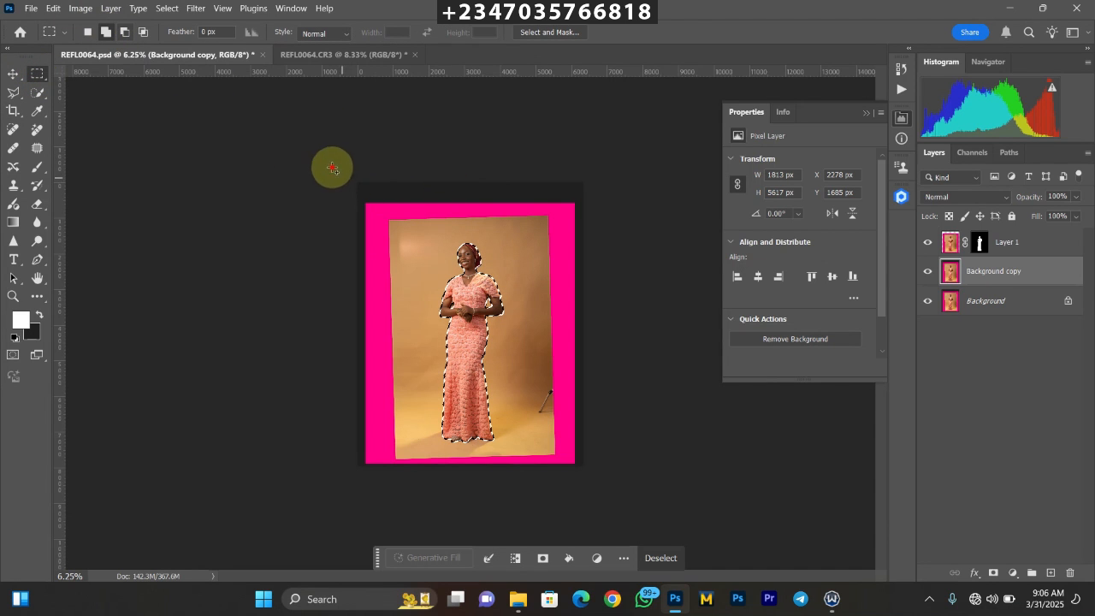
pyautogui.moveTo(357, 182); pyautogui.dragTo(802, 487)
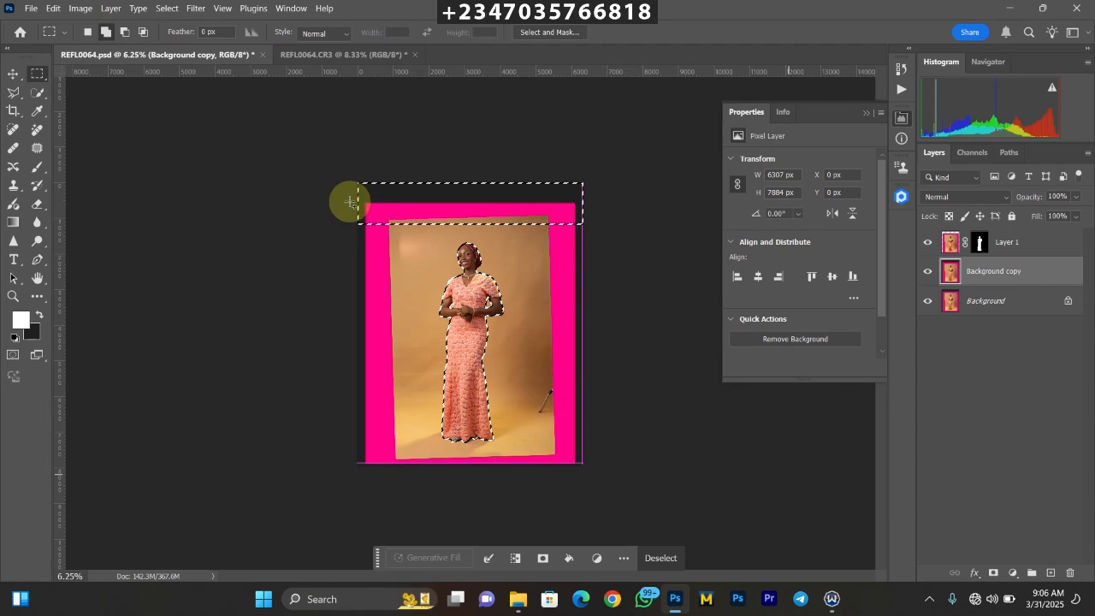
pyautogui.moveTo(336, 212); pyautogui.dragTo(568, 447)
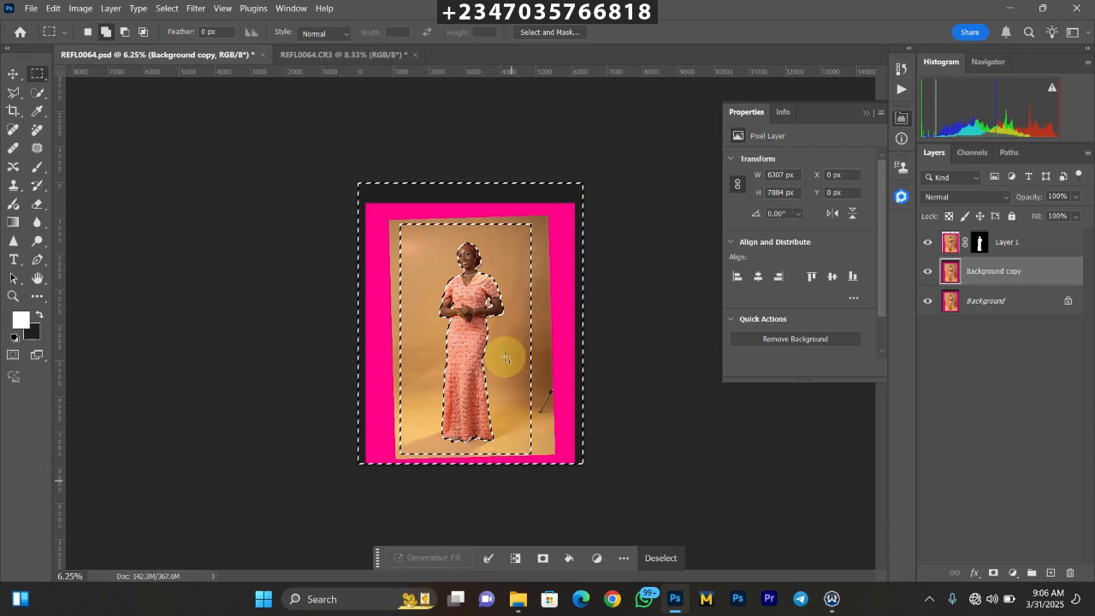
# - Fill the selected areas with Content-Aware contents, color adaptation on, Normal mode and 100% opacity, and clear the selection
pyautogui.rightClick(454, 289)
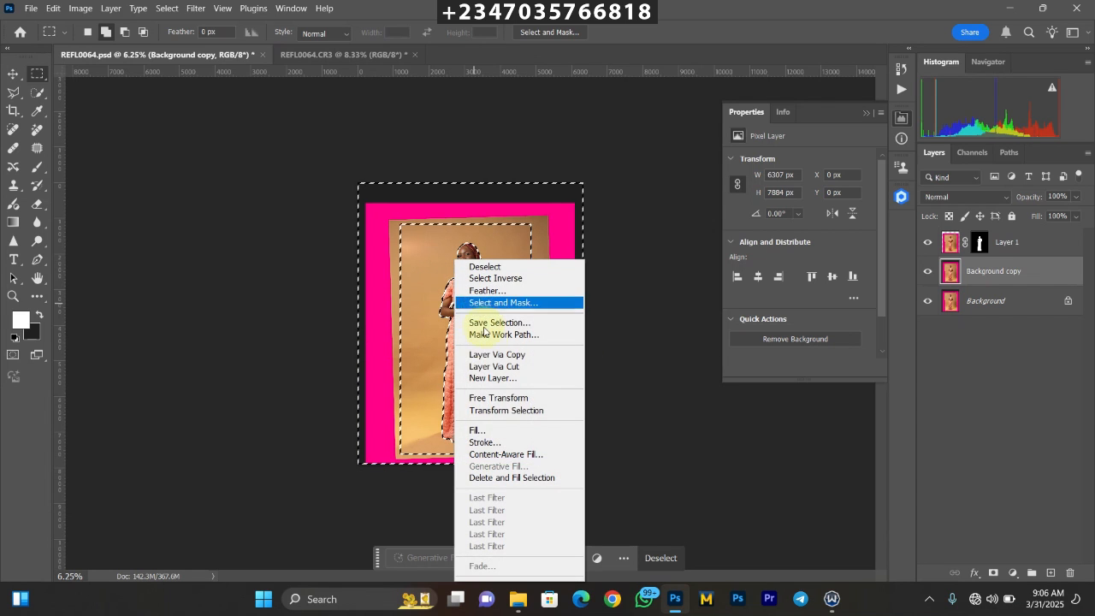
pyautogui.click(492, 425)
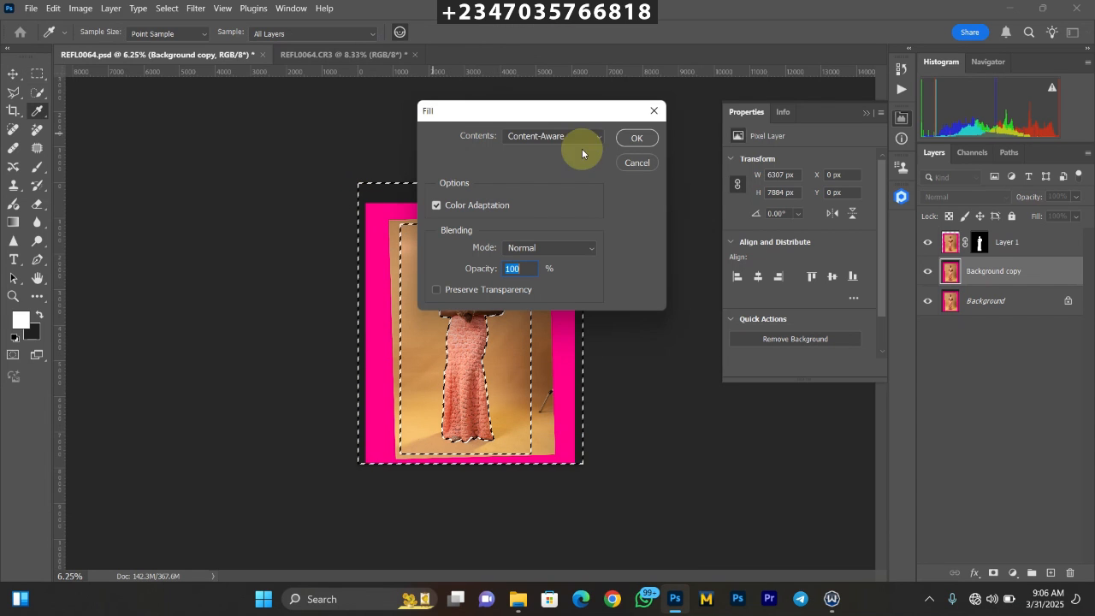
pyautogui.click(632, 138)
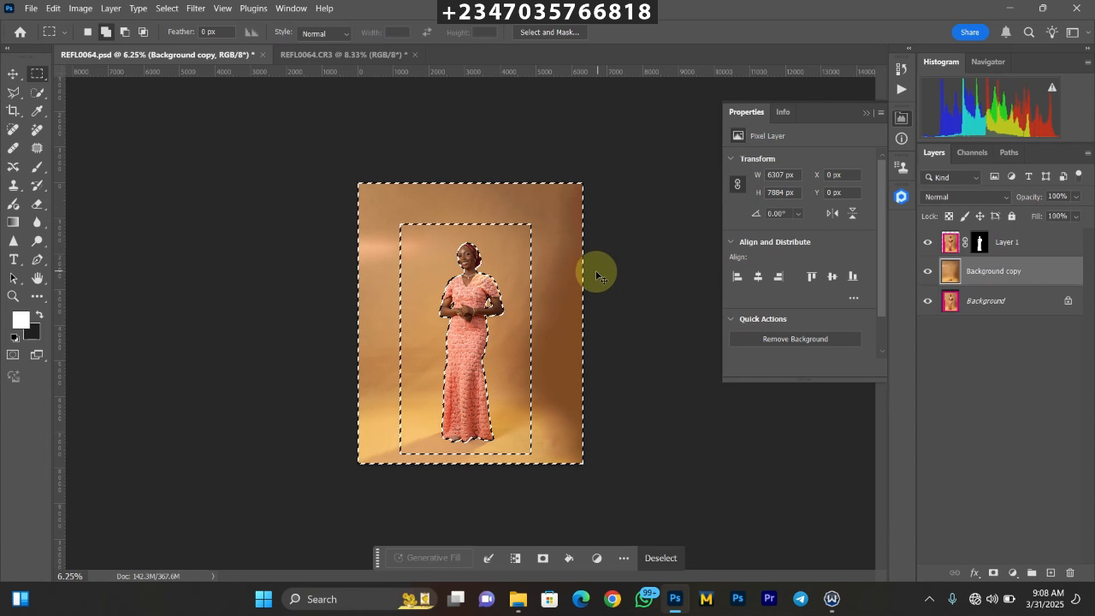
pyautogui.hotkey('ctrl', 'd')
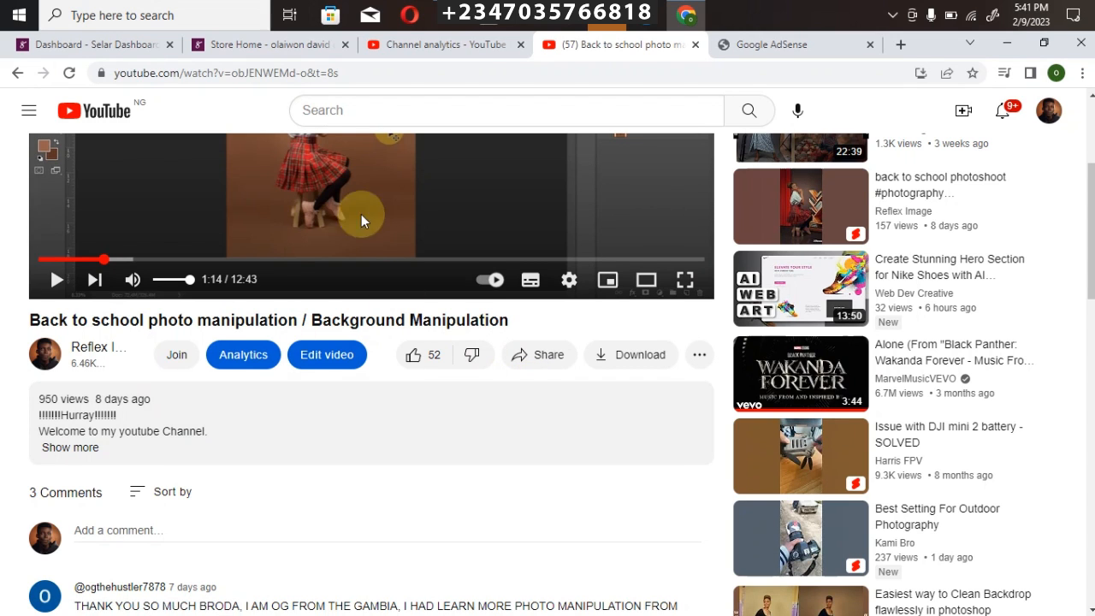
# - Expand the description of the Back to school photo manipulation video on YouTube and read its links
pyautogui.moveTo(1090, 250)
pyautogui.mouseDown()
pyautogui.moveTo(1090, 219)
pyautogui.moveTo(1090, 272)
pyautogui.mouseUp()
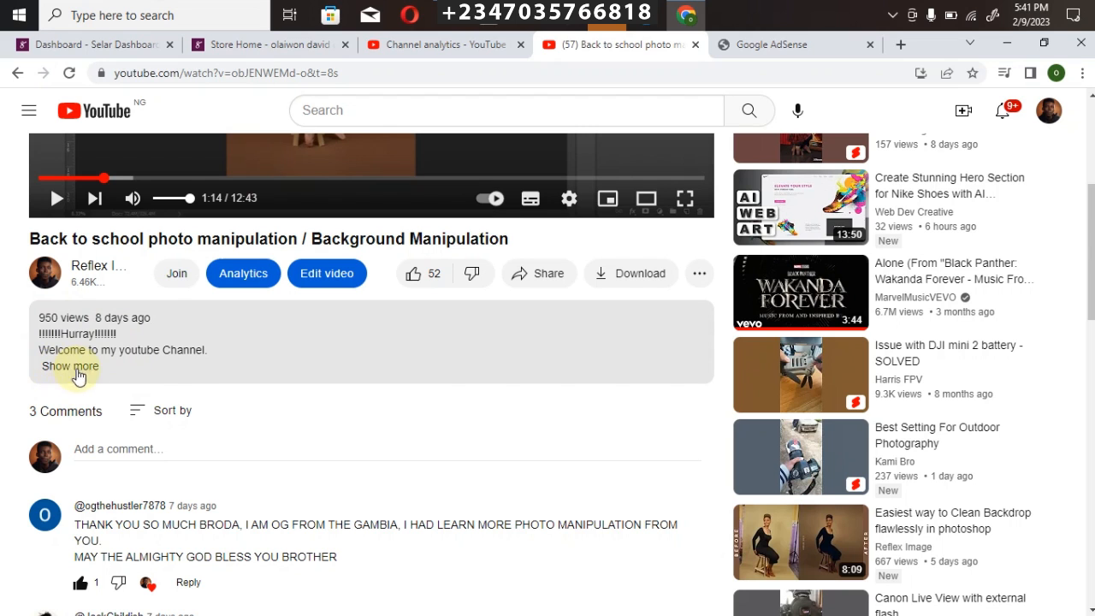
pyautogui.click(70, 365)
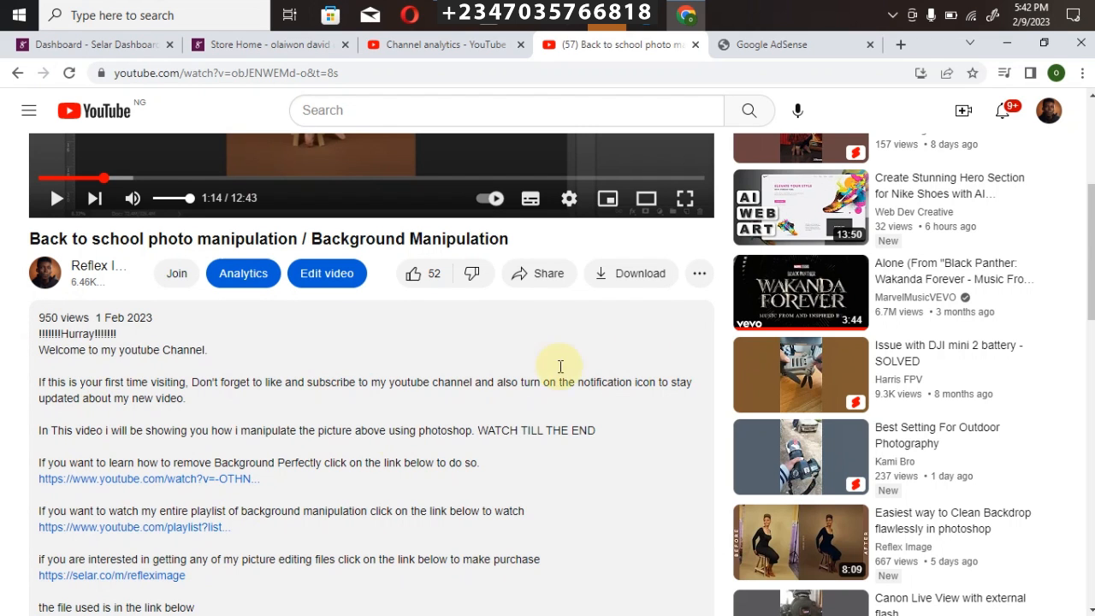
pyautogui.scroll(-3, 572, 400)
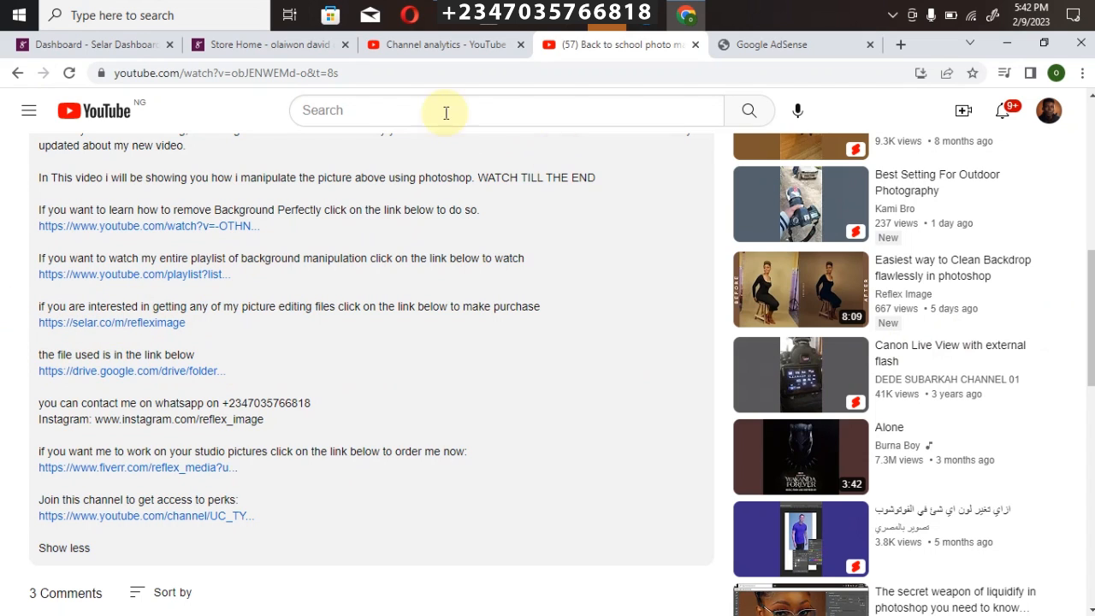
# - Switch to the Selar store page and browse the editing files and courses on offer
pyautogui.click(232, 44)
pyautogui.moveTo(1090, 203); pyautogui.dragTo(1093, 269)
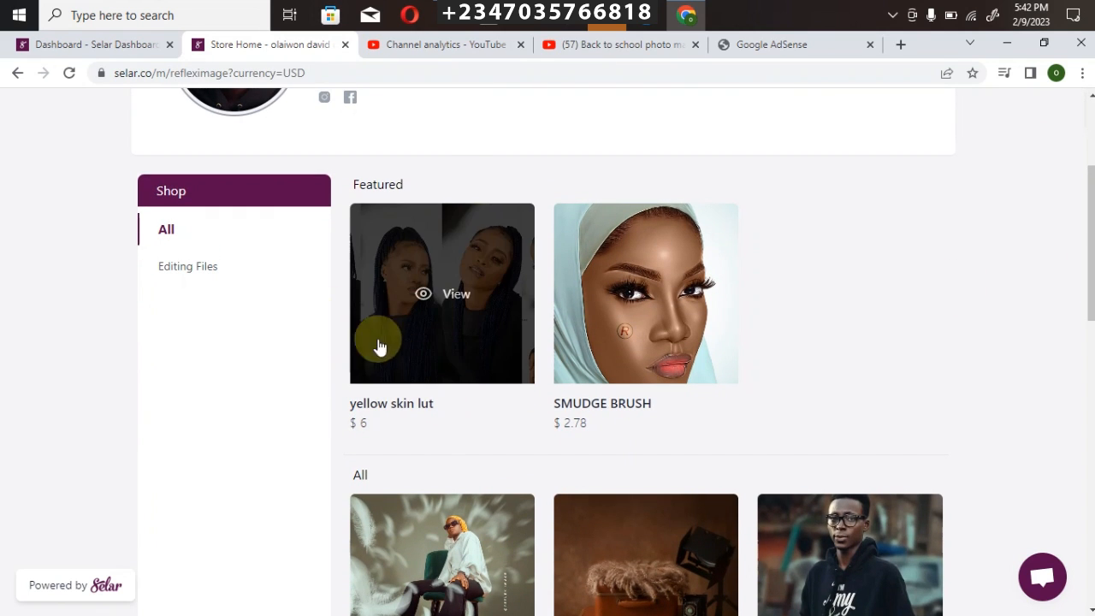
pyautogui.scroll(-3, 650, 342)
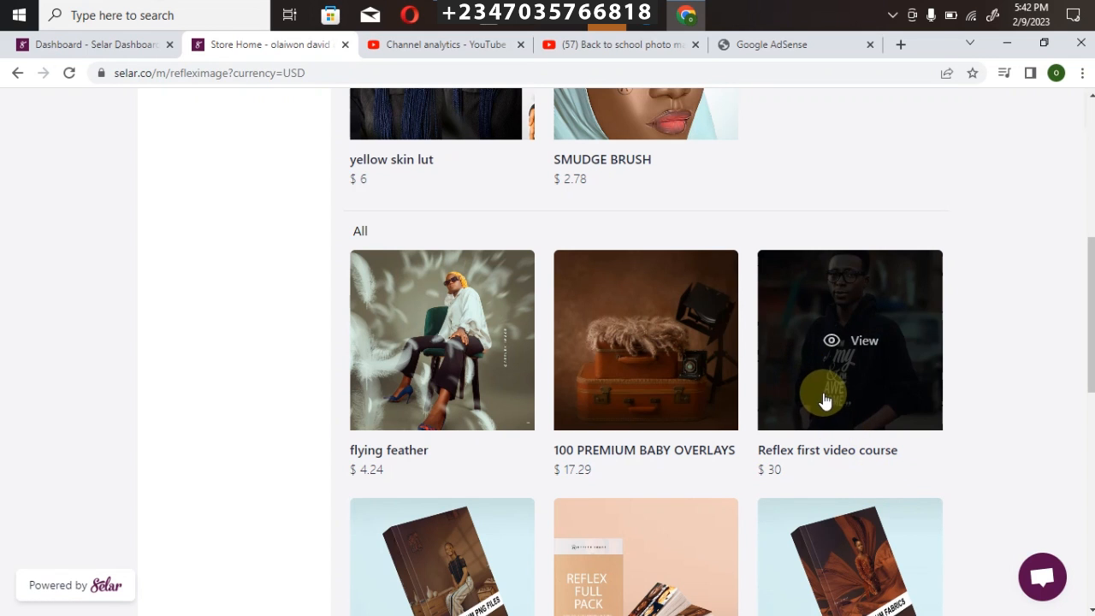
pyautogui.moveTo(1093, 314); pyautogui.dragTo(1093, 389)
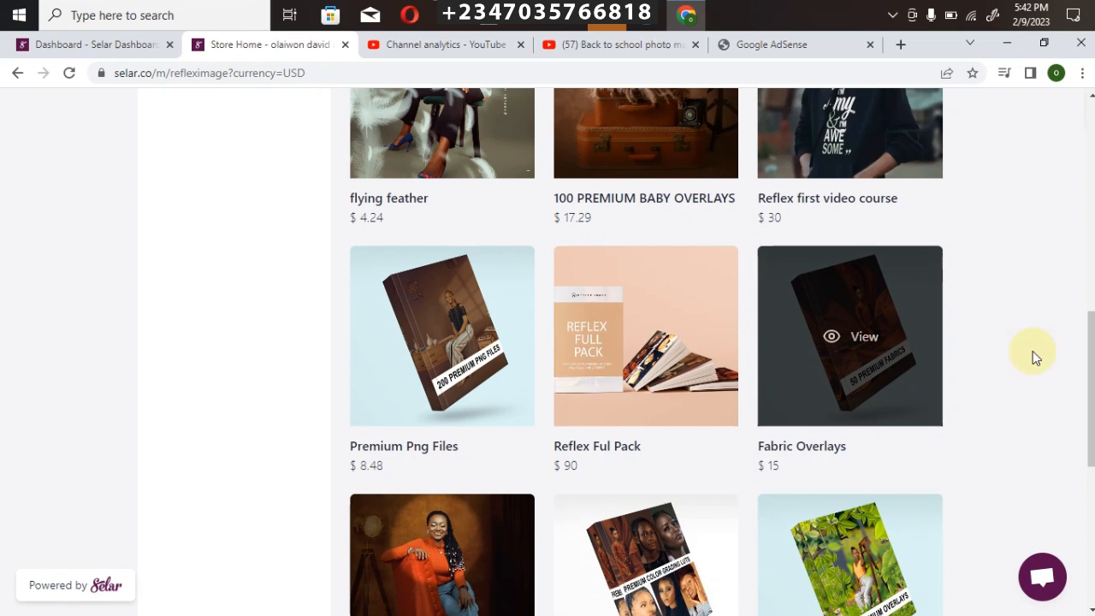
pyautogui.scroll(-3, 750, 413)
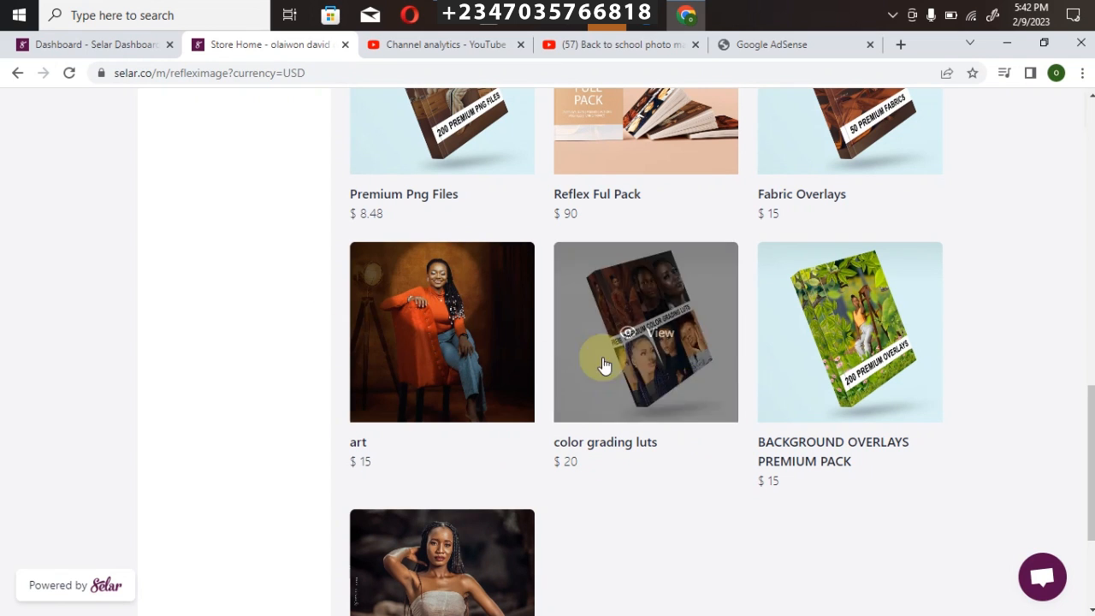
# - Look through the remaining overlay, LUT and PNG packs on the Selar store page and return to its beginning
pyautogui.scroll(-3, 1026, 431)
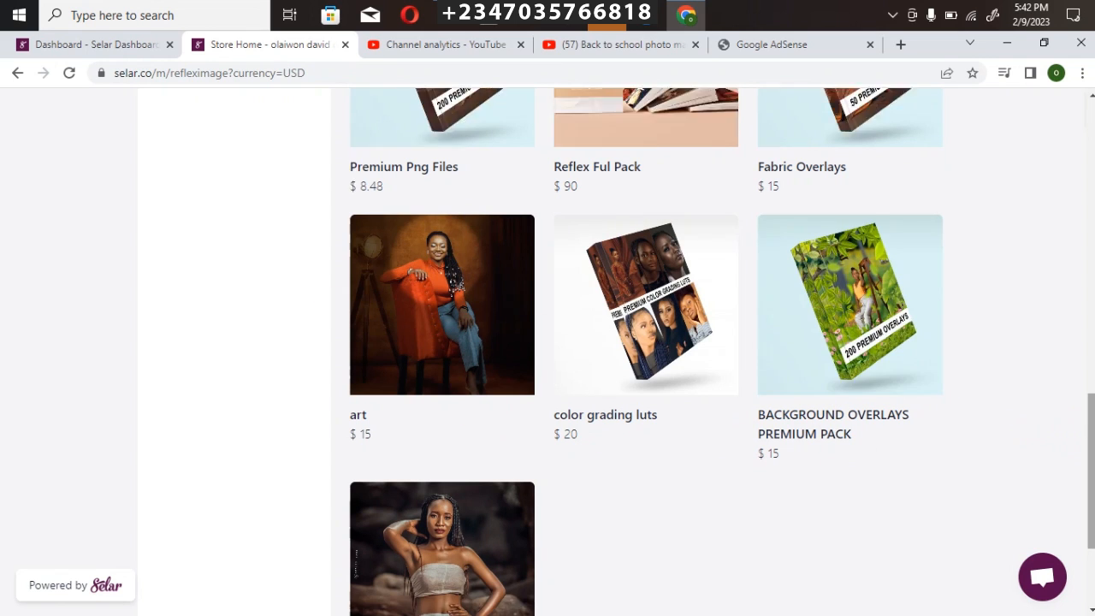
pyautogui.moveTo(1091, 505); pyautogui.dragTo(1044, 156)
pyautogui.click(774, 115)
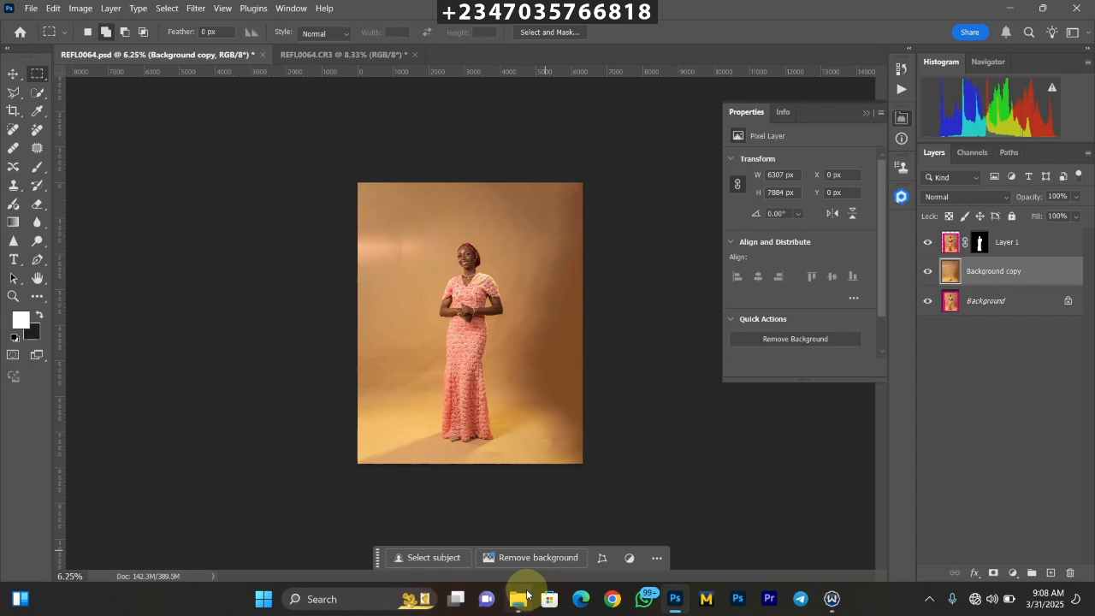
# - Switch to File Explorer and look through the Documents folder for a replacement background image
pyautogui.moveTo(522, 594)
pyautogui.click(479, 488)
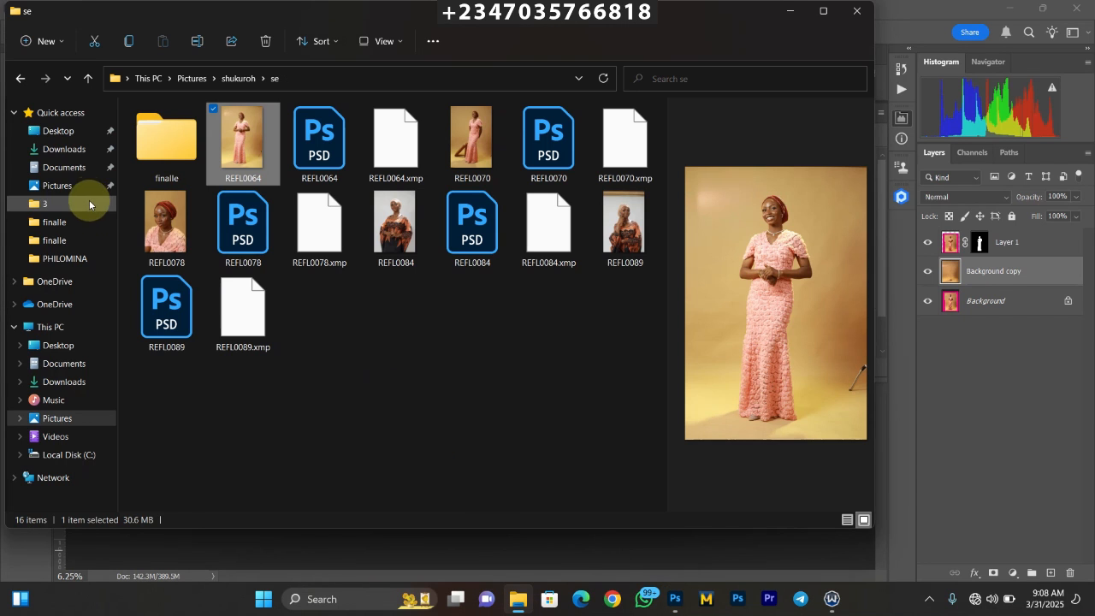
pyautogui.click(68, 166)
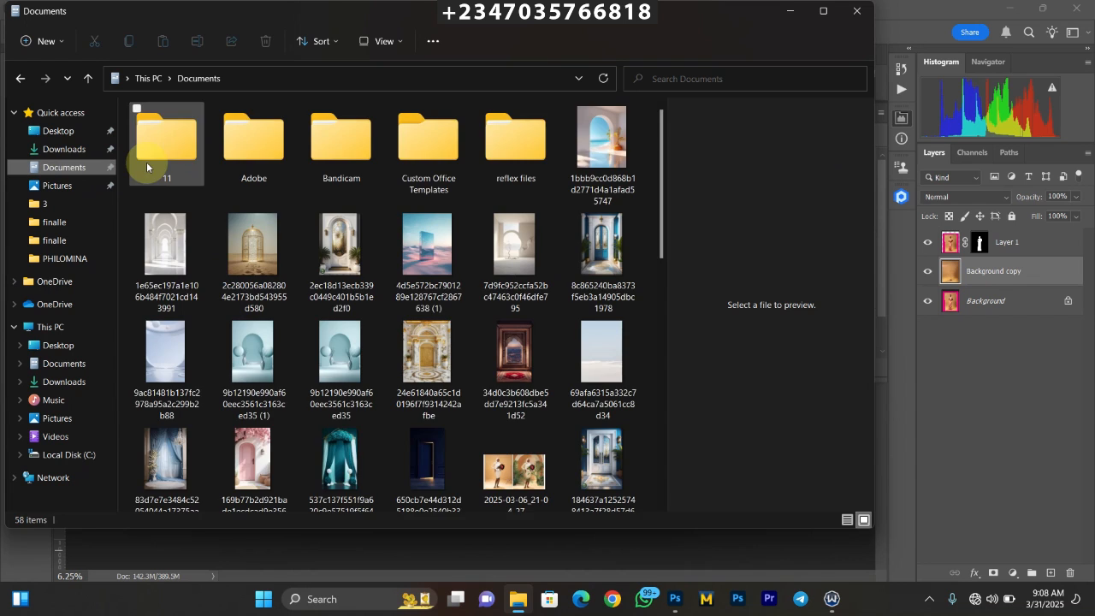
pyautogui.scroll(-1, 147, 167)
pyautogui.scroll(-1, 147, 166)
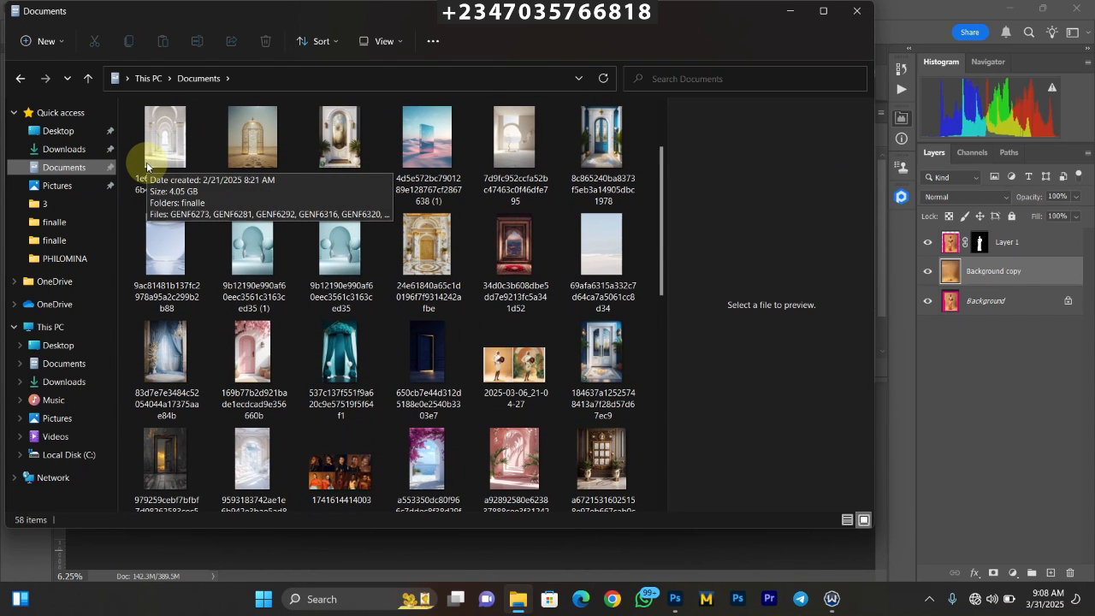
pyautogui.scroll(-1, 146, 167)
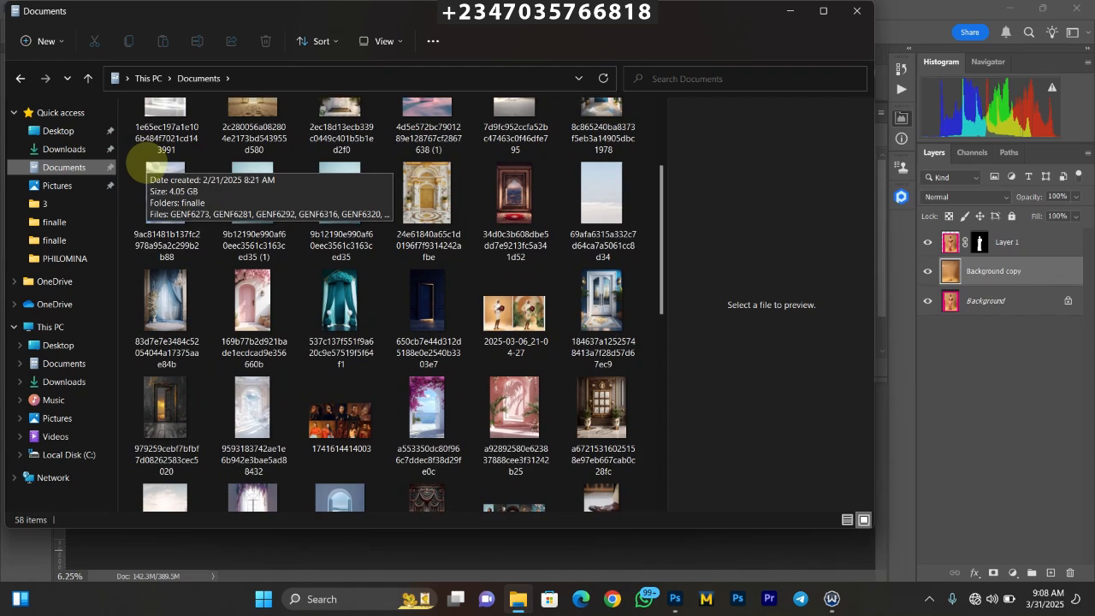
pyautogui.scroll(-1, 147, 167)
pyautogui.scroll(-3, 146, 167)
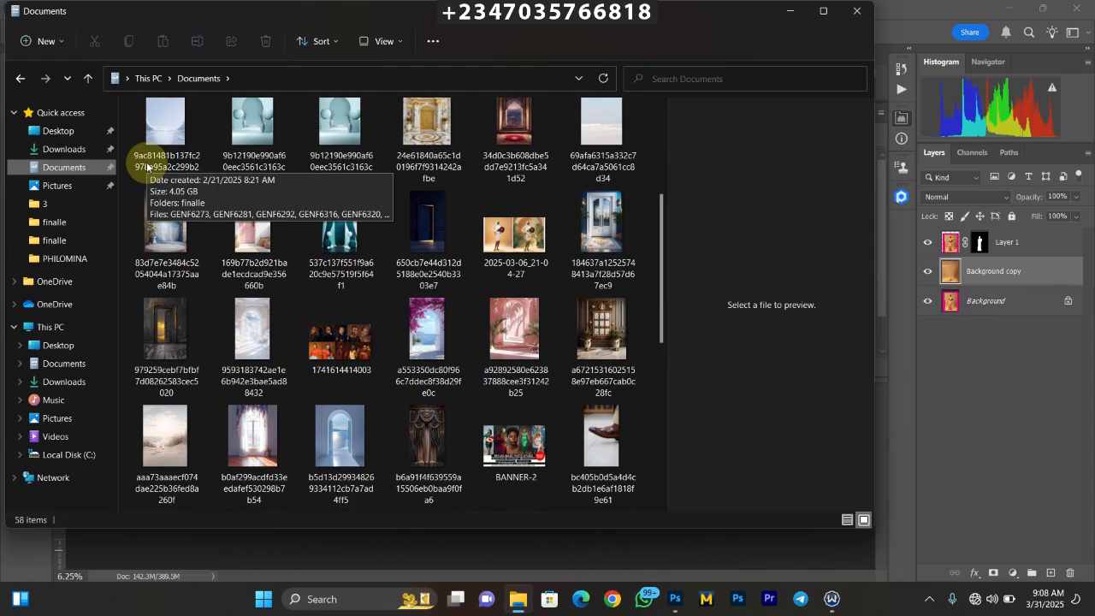
pyautogui.scroll(-3, 146, 167)
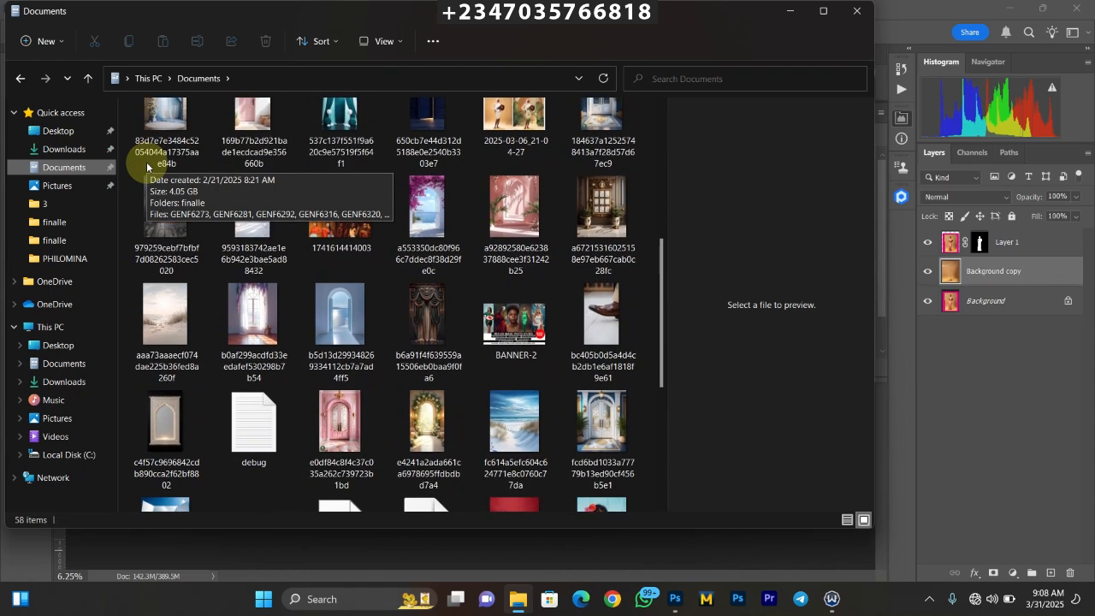
pyautogui.scroll(-4, 146, 167)
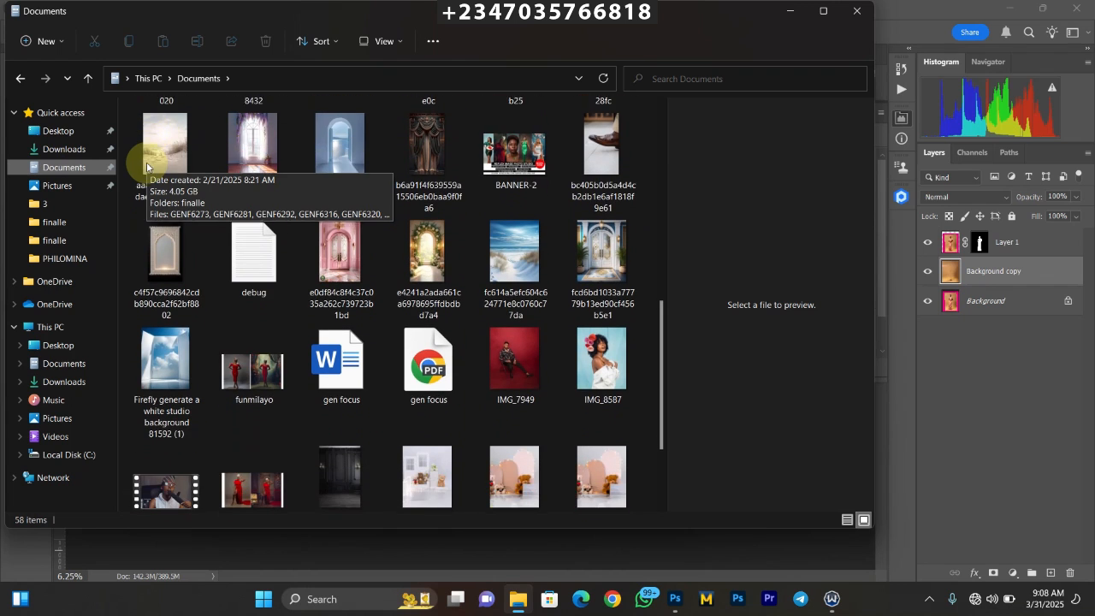
pyautogui.scroll(5, 146, 167)
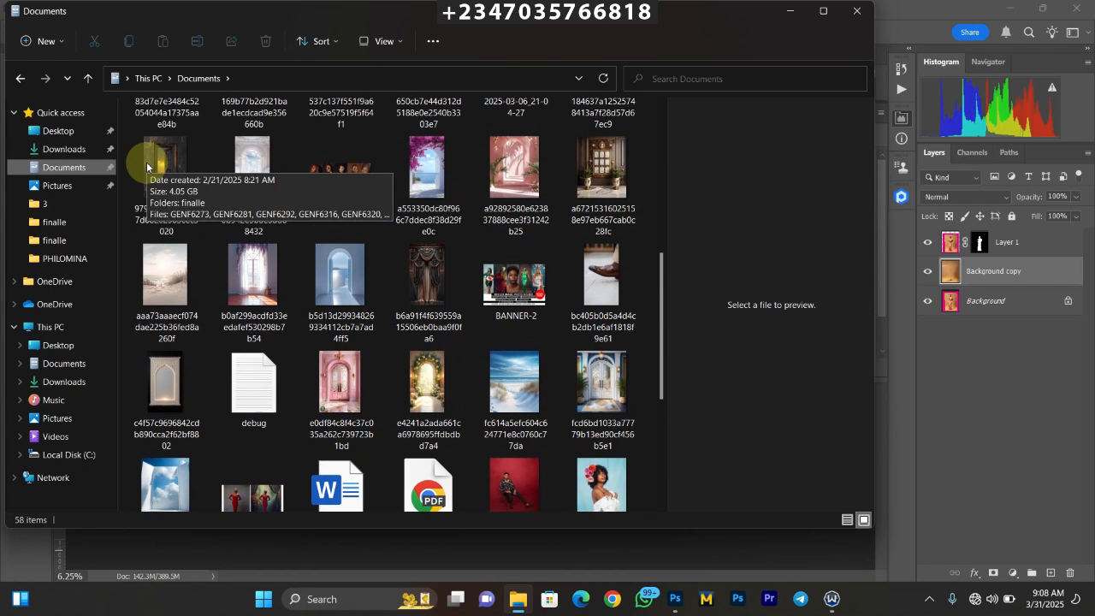
# - Place the blue-and-white double-door image in REFL0064.psd above Background copy, scaled to 188.11% so it covers the whole canvas
pyautogui.click(606, 387)
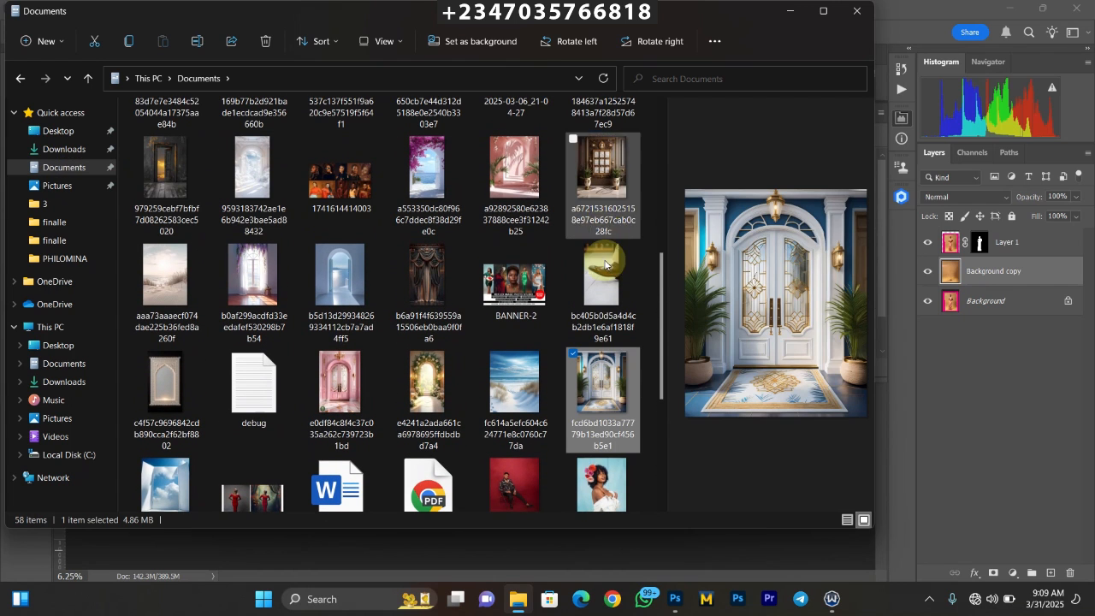
pyautogui.moveTo(609, 394); pyautogui.dragTo(727, 571)
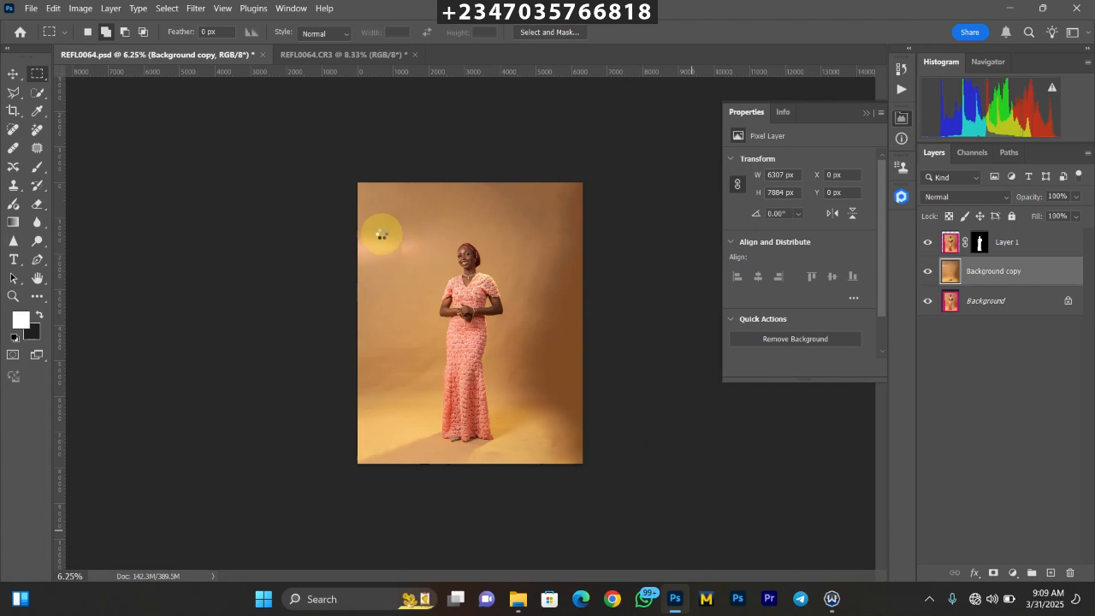
pyautogui.moveTo(382, 235); pyautogui.dragTo(249, 167)
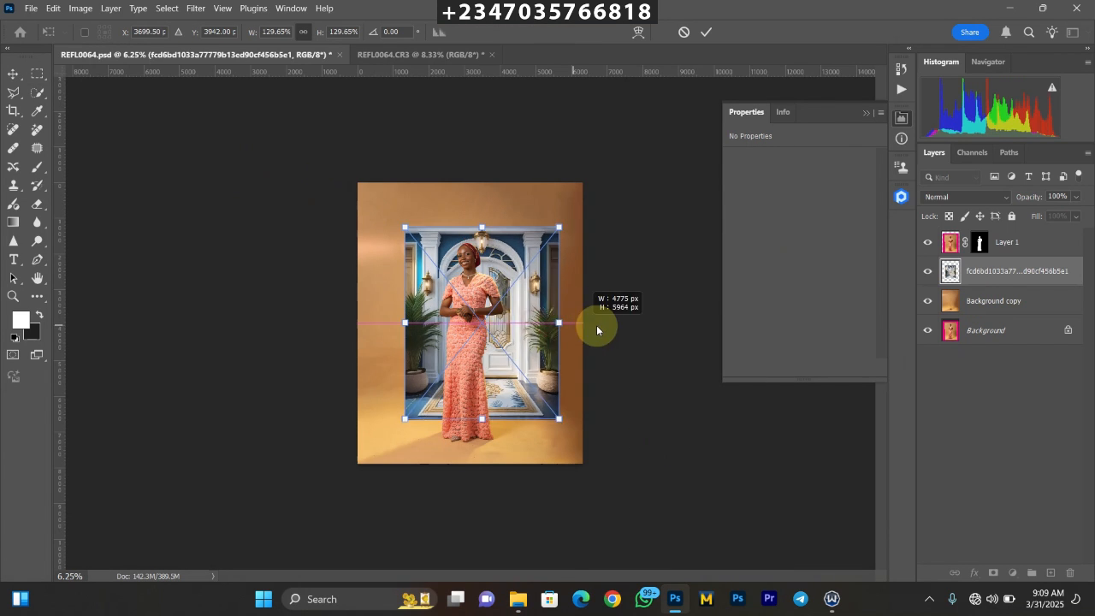
pyautogui.moveTo(597, 327); pyautogui.dragTo(643, 324)
pyautogui.moveTo(491, 323); pyautogui.dragTo(438, 320)
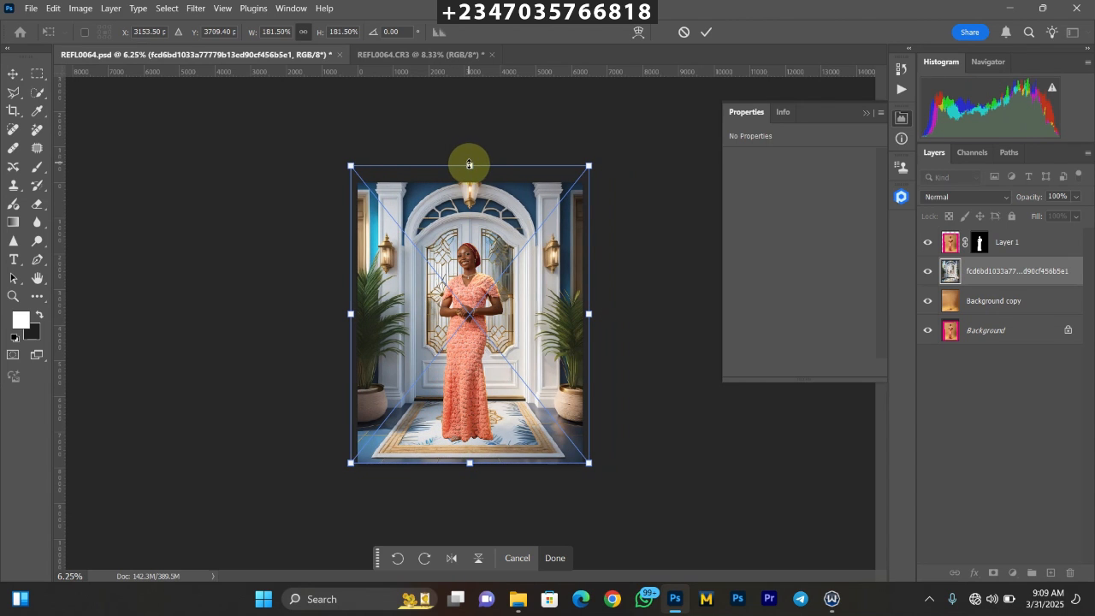
pyautogui.moveTo(469, 164); pyautogui.dragTo(469, 154)
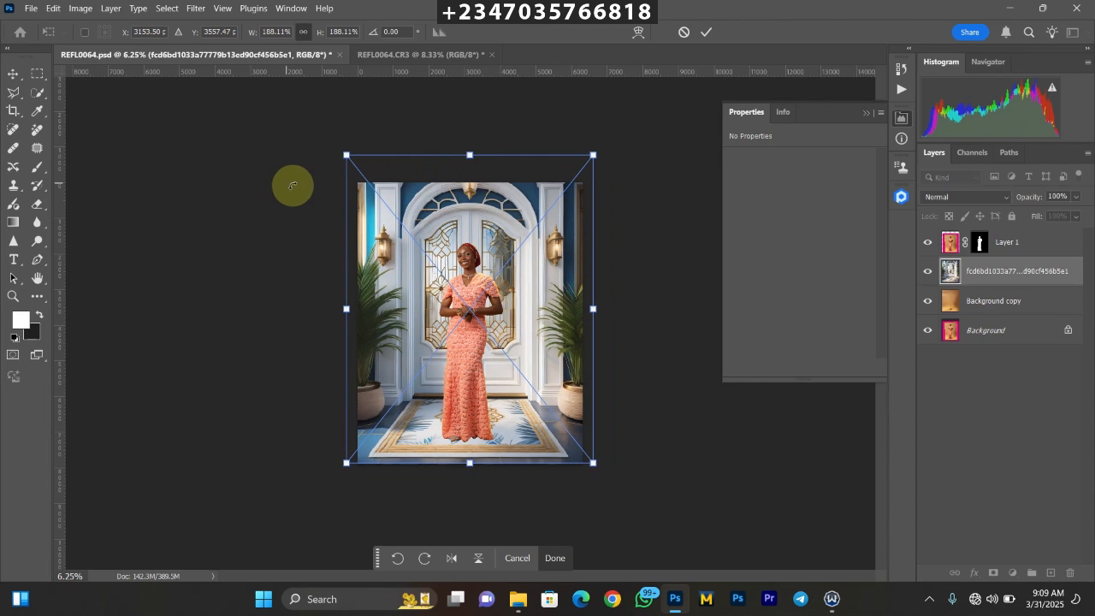
pyautogui.press('Return')
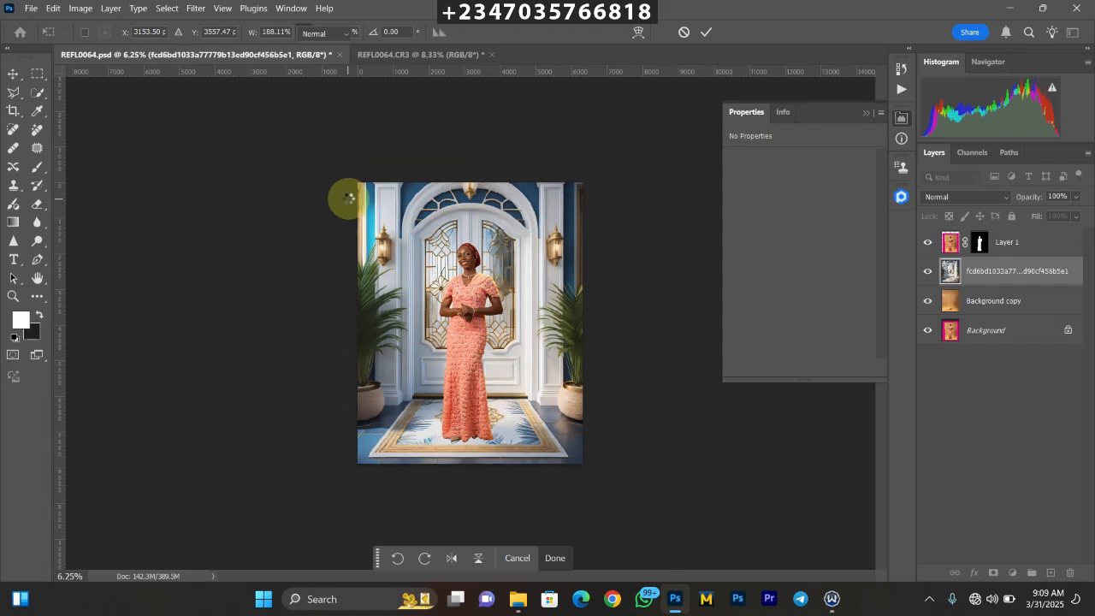
# - Examine how the masked subject sits against the door scene, especially the dress hem and feet on the rug
pyautogui.press('m')
pyautogui.hotkey('ctrl', '+')
pyautogui.hotkey('ctrl', '+')
pyautogui.hotkey('ctrl', '+')
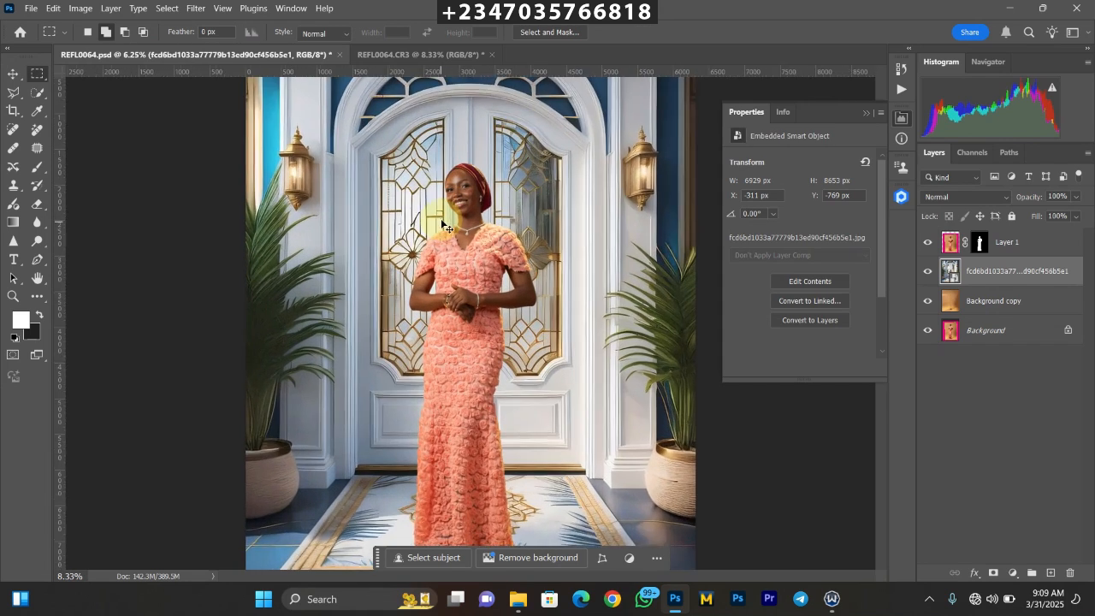
pyautogui.moveTo(542, 352); pyautogui.dragTo(489, 172)
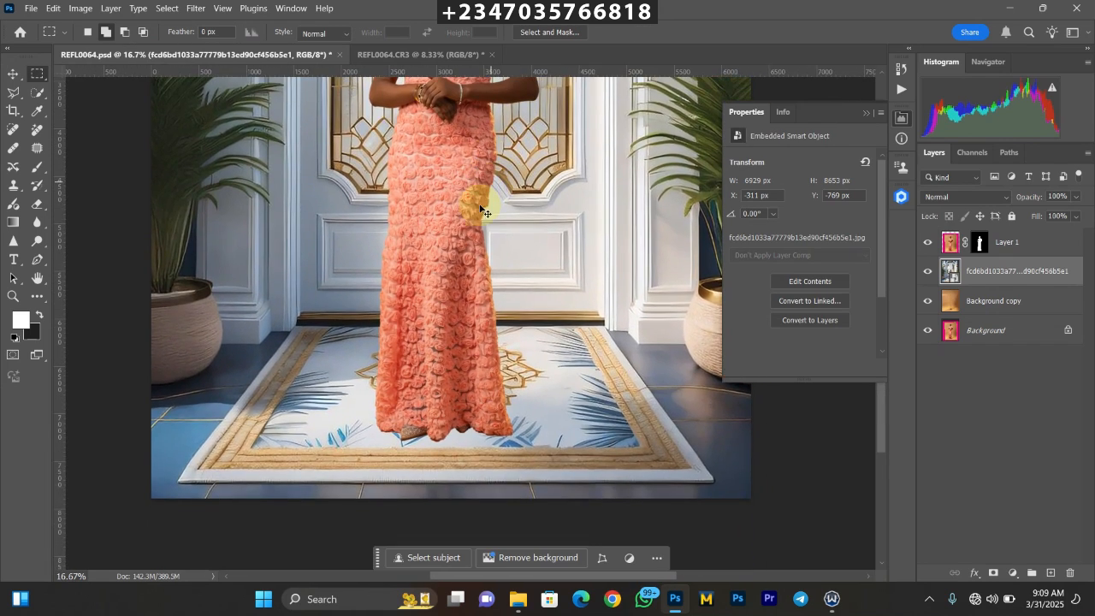
pyautogui.hotkey('ctrl', '+')
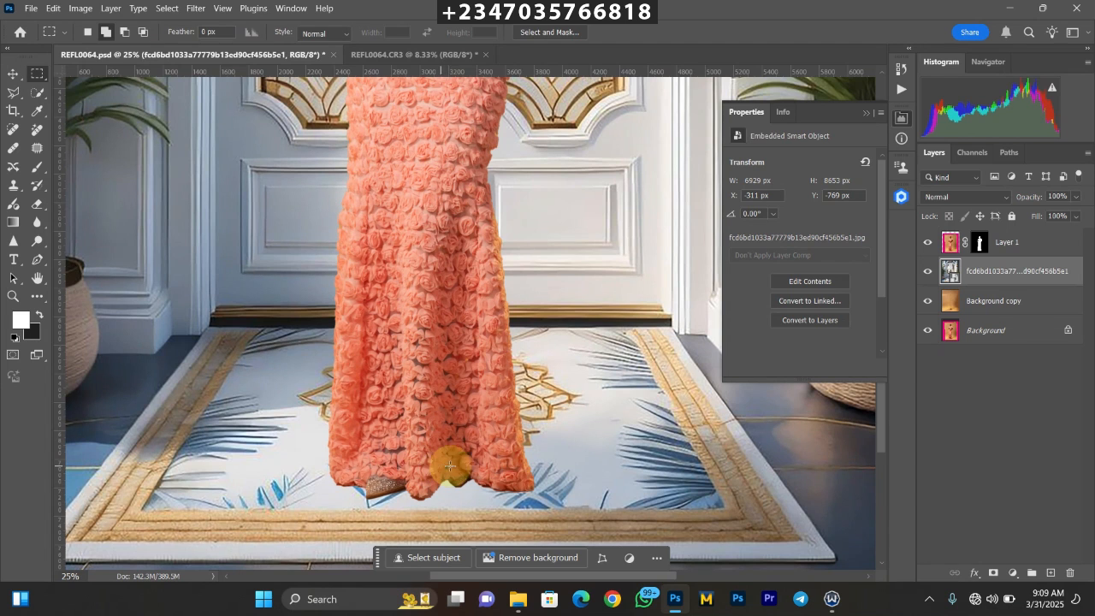
pyautogui.hotkey('ctrl', '-')
pyautogui.hotkey('ctrl', '-')
pyautogui.hotkey('ctrl', '-')
pyautogui.hotkey('ctrl', '-')
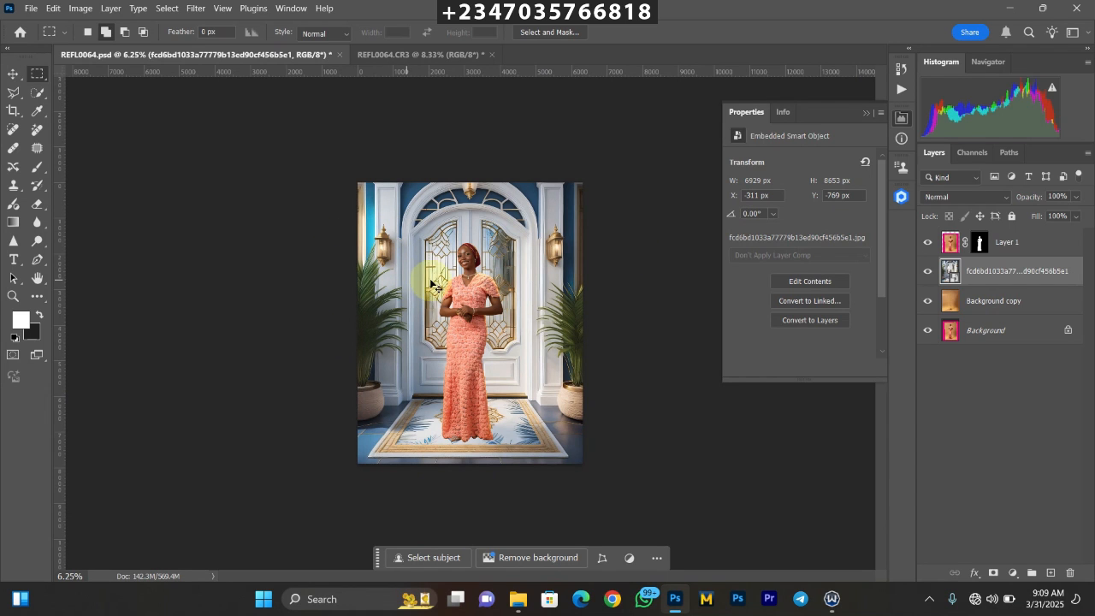
# - Duplicate the door image layer and apply a Gaussian Blur with a radius of about 8 pixels to the copy
pyautogui.hotkey('ctrl', '+')
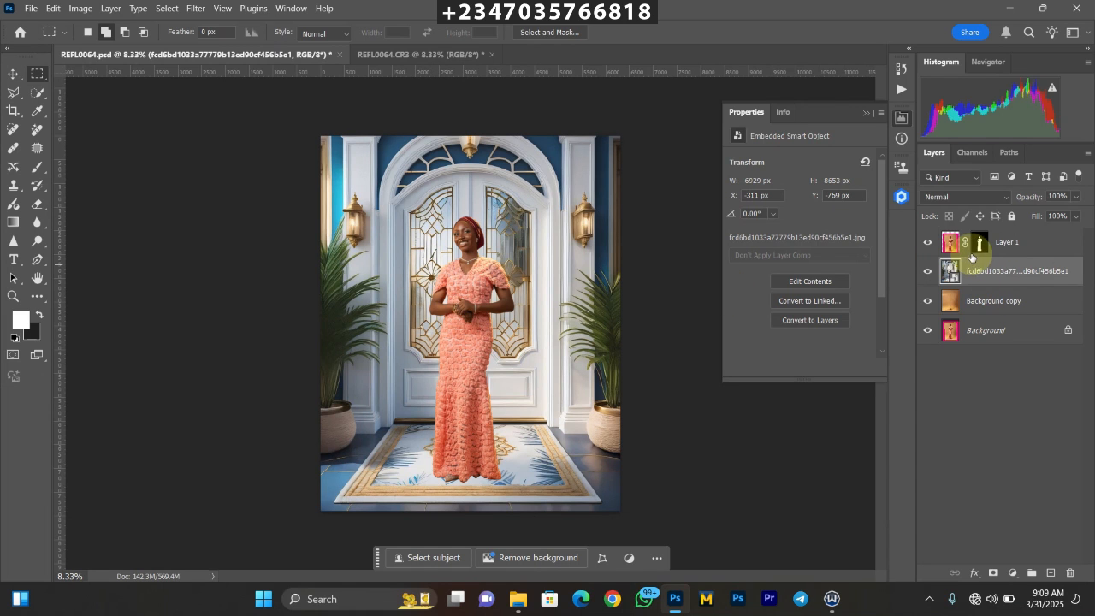
pyautogui.hotkey('ctrl', 'j')
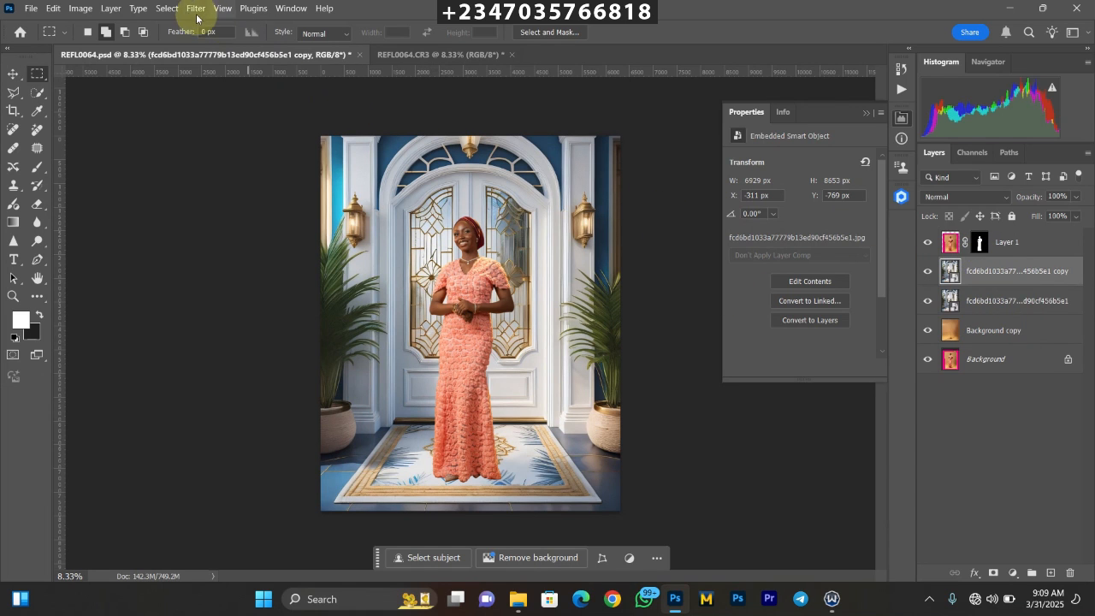
pyautogui.click(196, 11)
pyautogui.moveTo(248, 168)
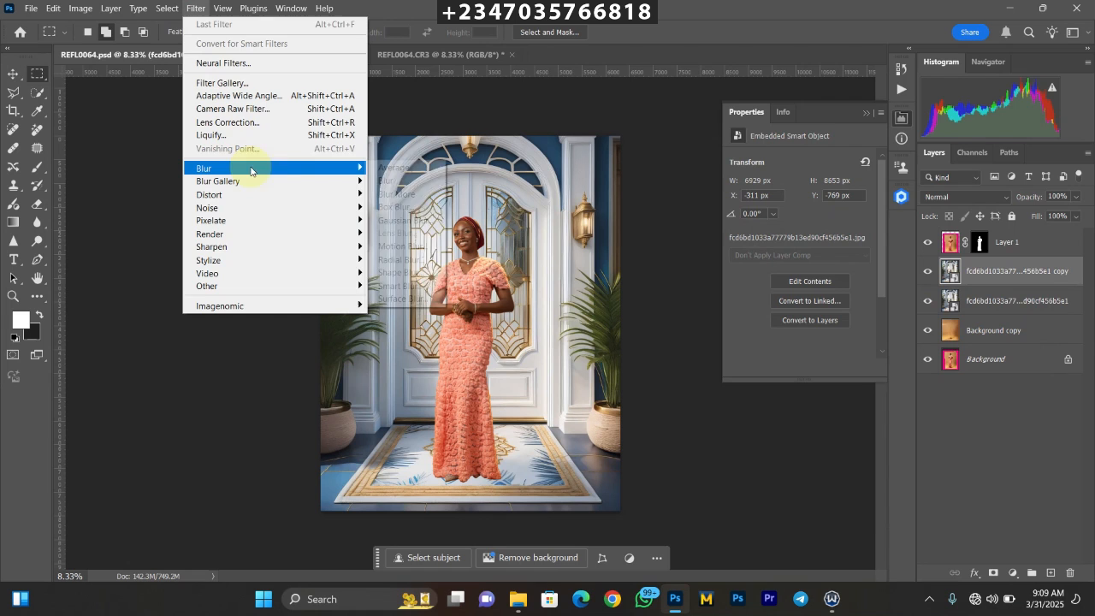
pyautogui.click(389, 220)
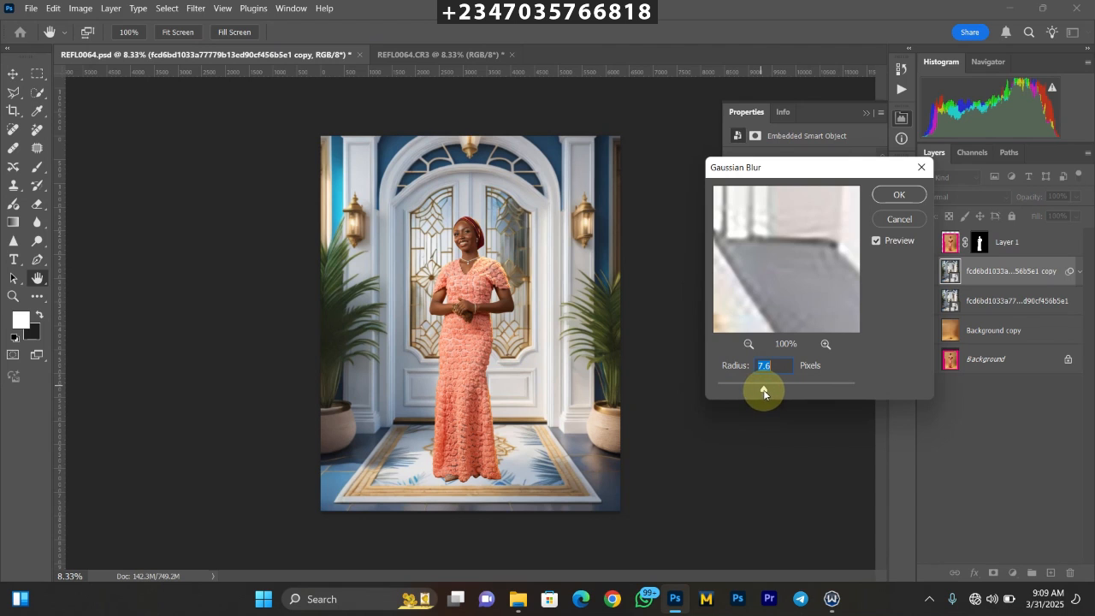
pyautogui.moveTo(764, 393); pyautogui.dragTo(766, 393)
pyautogui.press('Return')
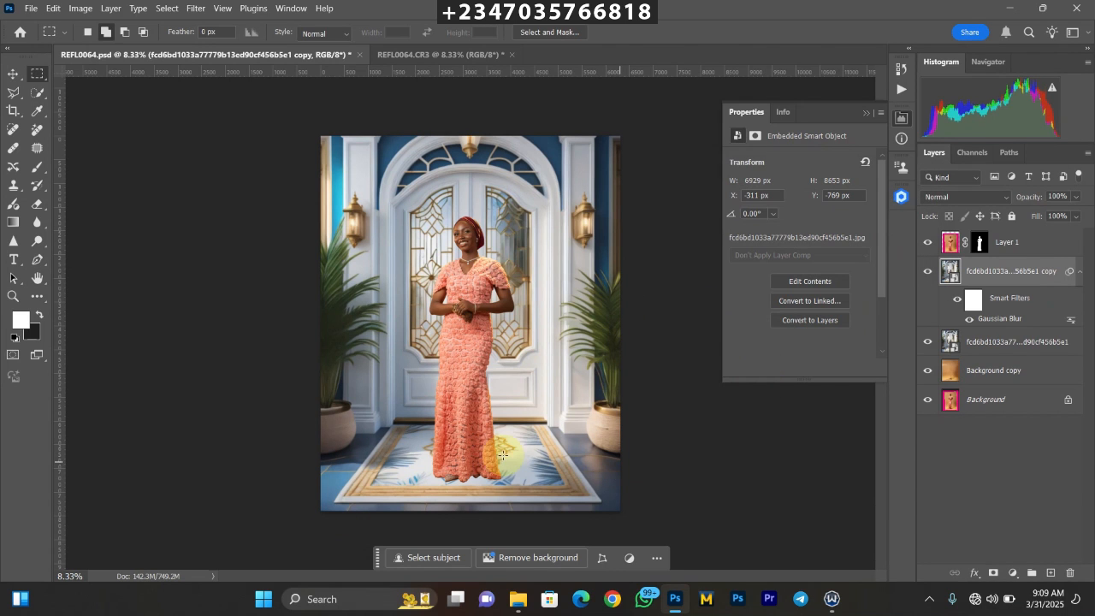
# - Add a layer mask to the blurred door copy and paint black over the floor and rug with a 1700 px brush
pyautogui.hotkey('ctrl', '+')
pyautogui.hotkey('ctrl', '+')
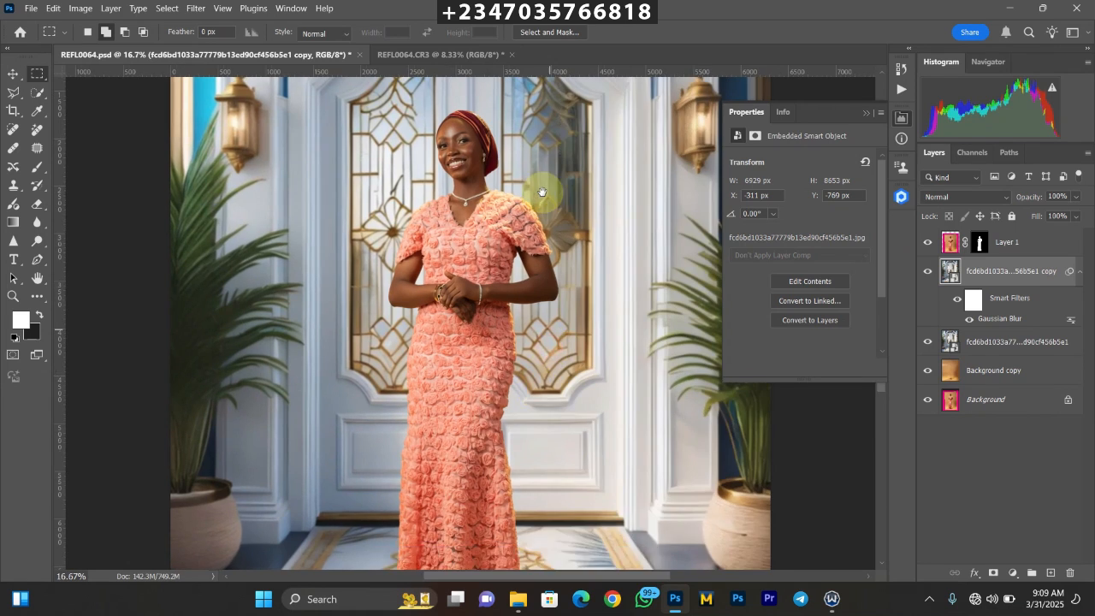
pyautogui.moveTo(411, 533); pyautogui.dragTo(413, 346)
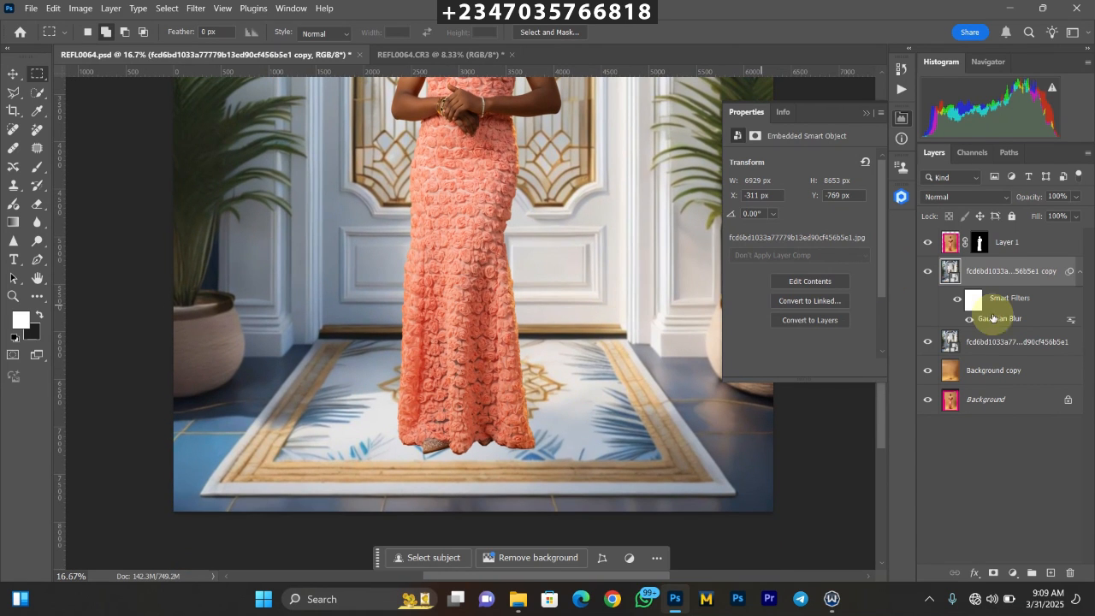
pyautogui.click(994, 573)
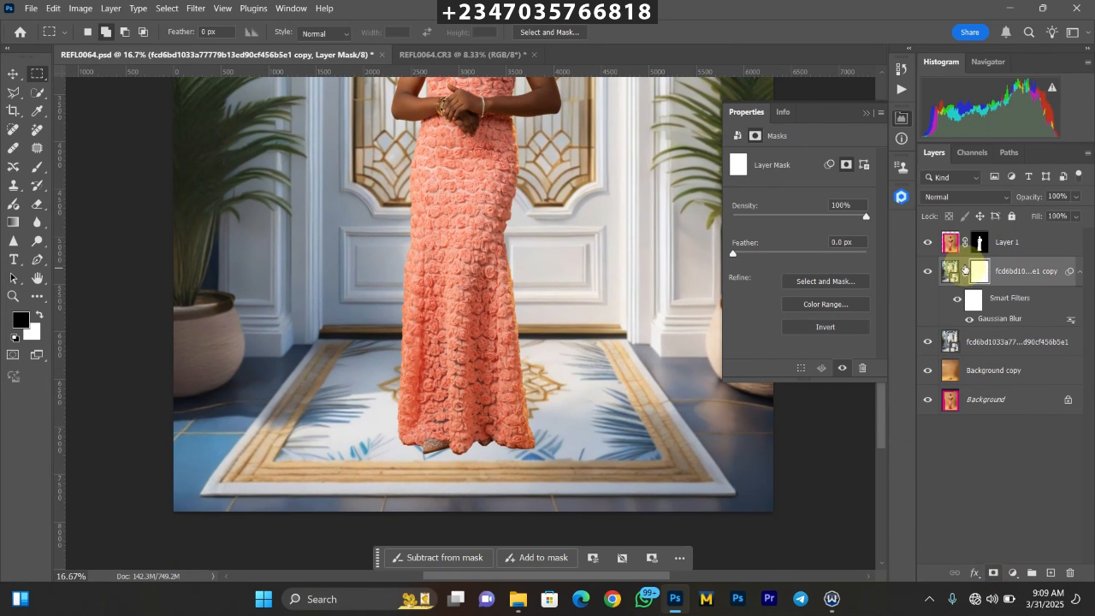
pyautogui.click(36, 167)
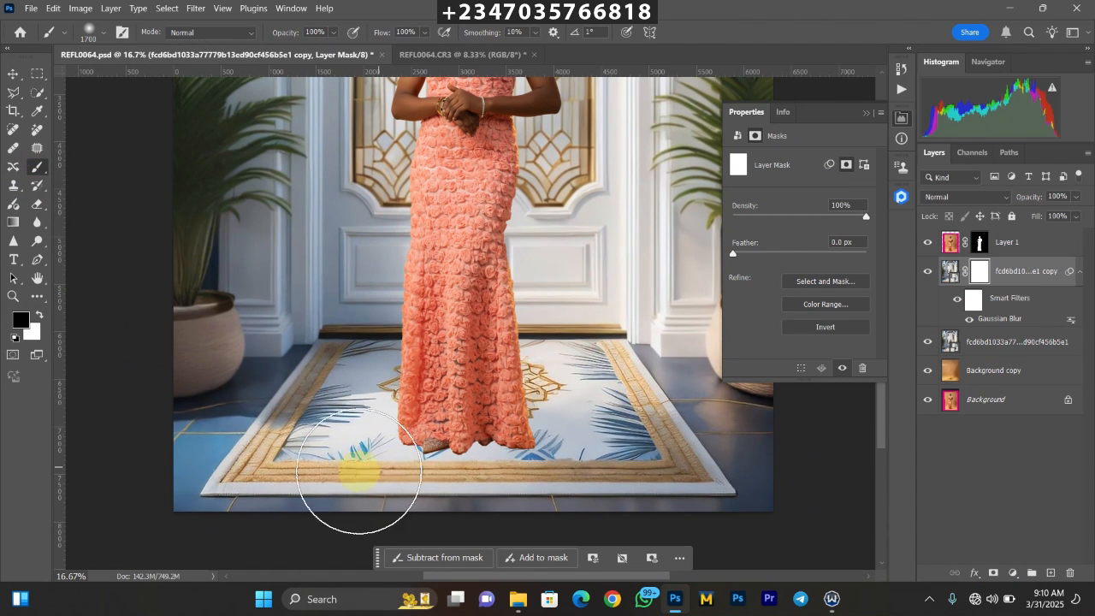
pyautogui.hotkey('ctrl', '-')
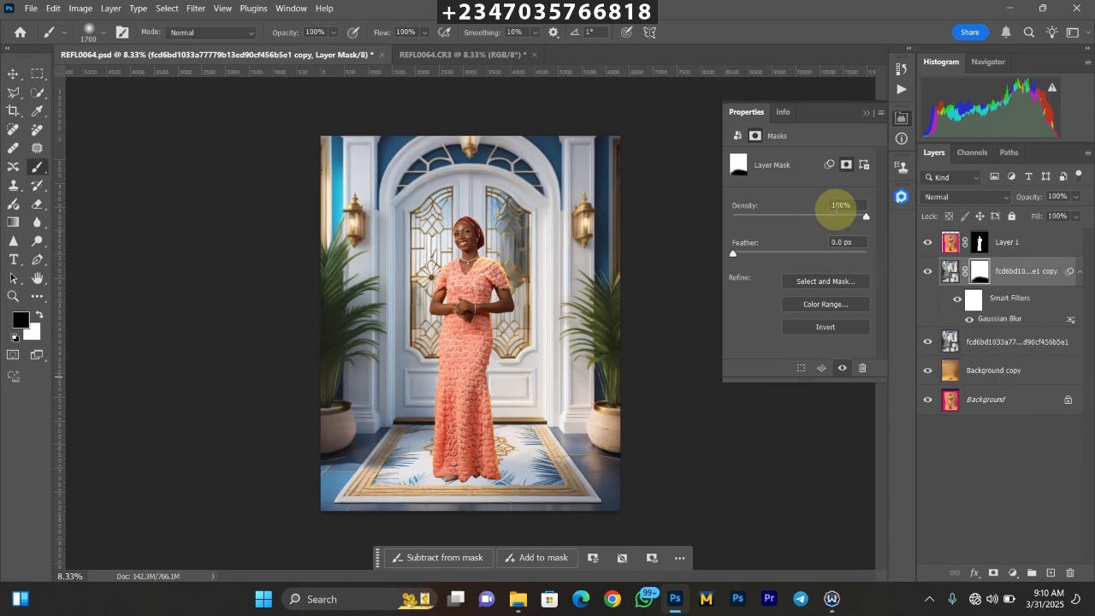
# - Duplicate the Background copy layer directly beneath Layer 1 and set the duplicate's blend mode to Multiply
pyautogui.click(994, 368)
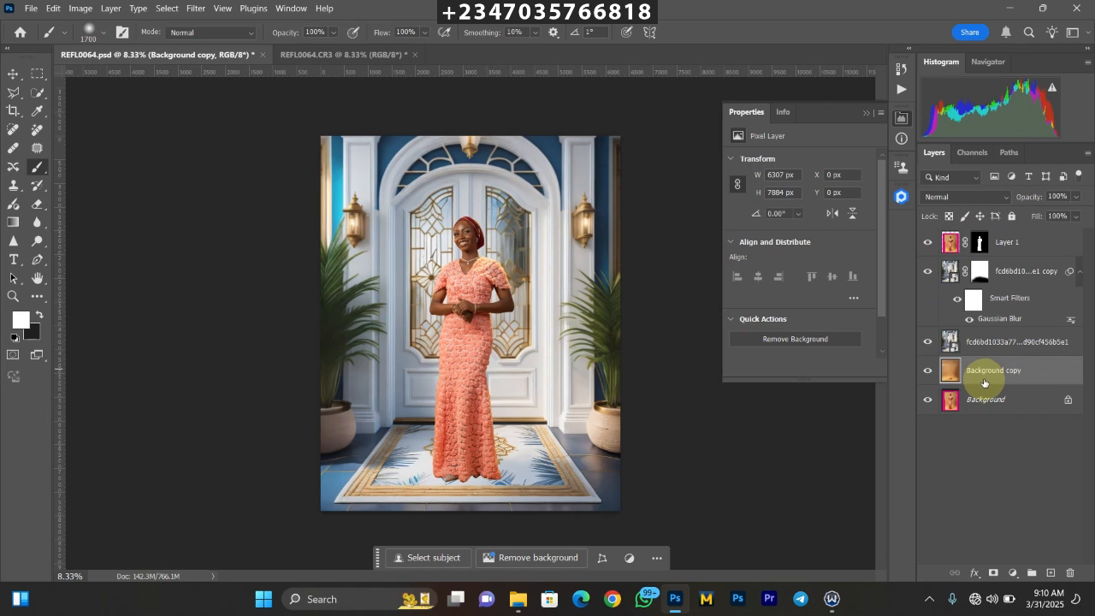
pyautogui.moveTo(1003, 377); pyautogui.dragTo(980, 266)
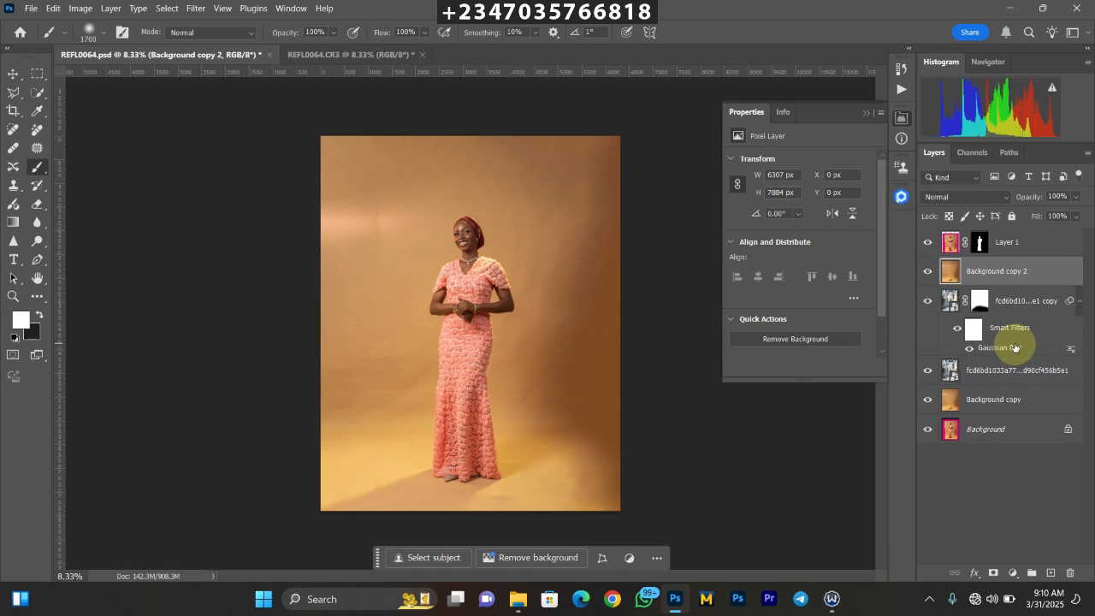
pyautogui.click(952, 199)
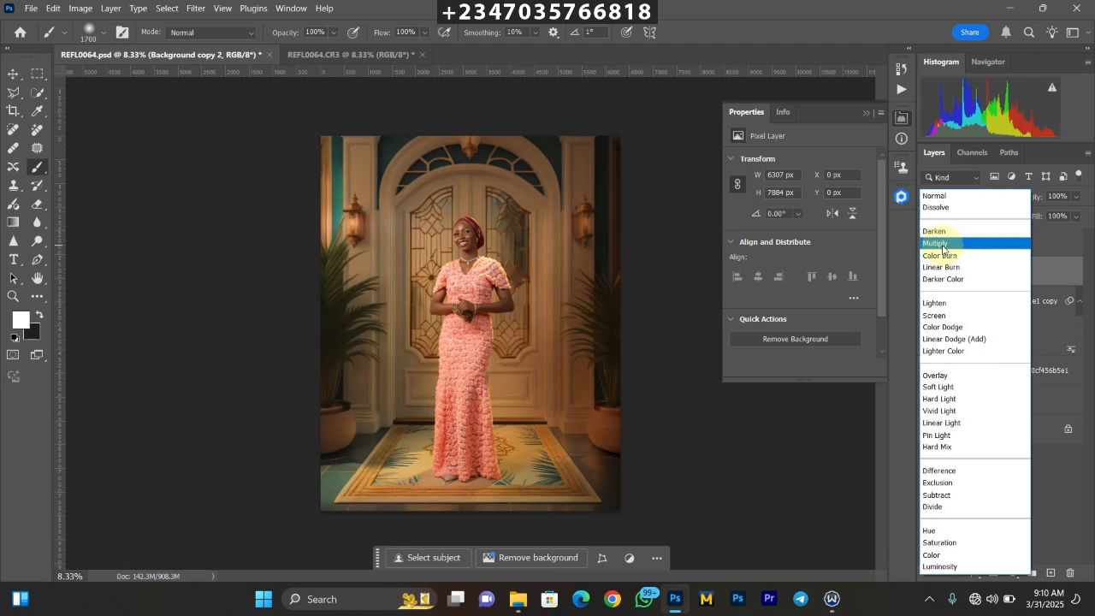
pyautogui.click(945, 248)
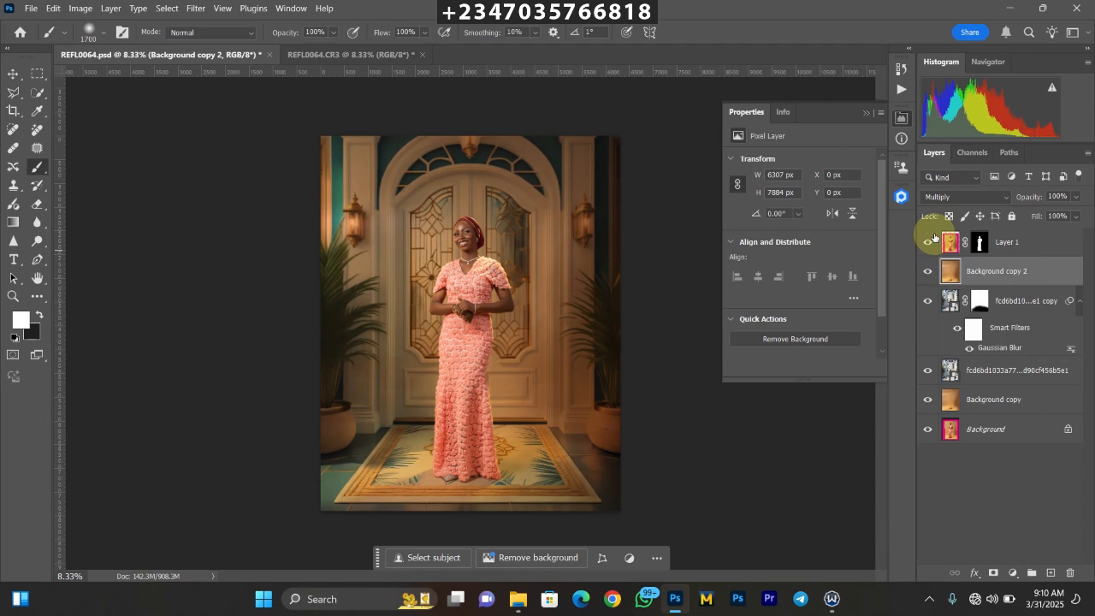
# - Apply Levels to the Background copy 2 layer with input black point 83 and white point 171
pyautogui.hotkey('ctrl', 'l')
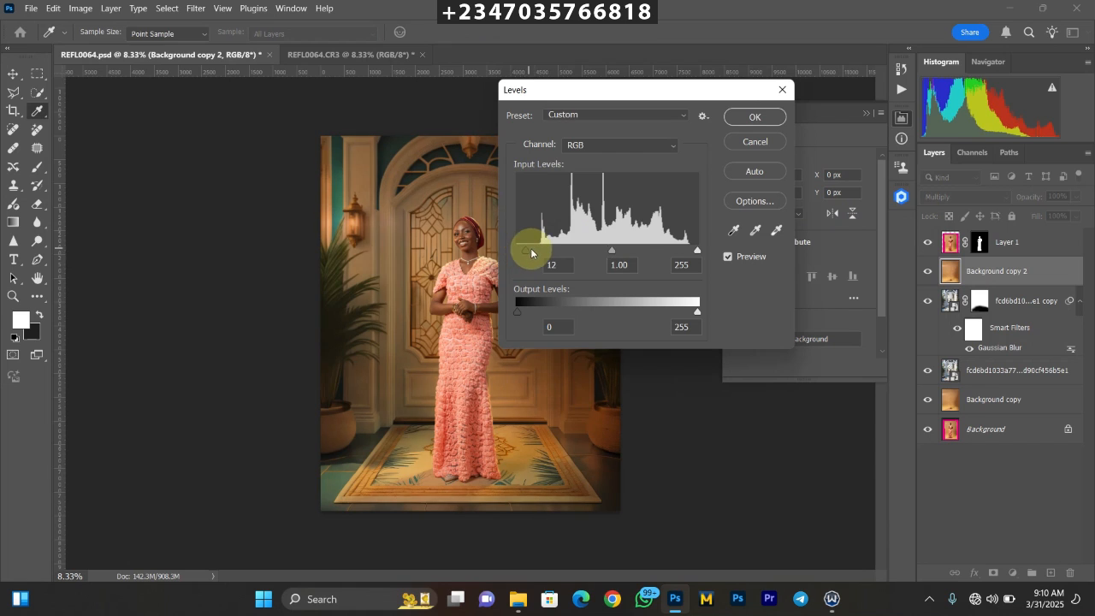
pyautogui.moveTo(541, 253); pyautogui.dragTo(547, 254)
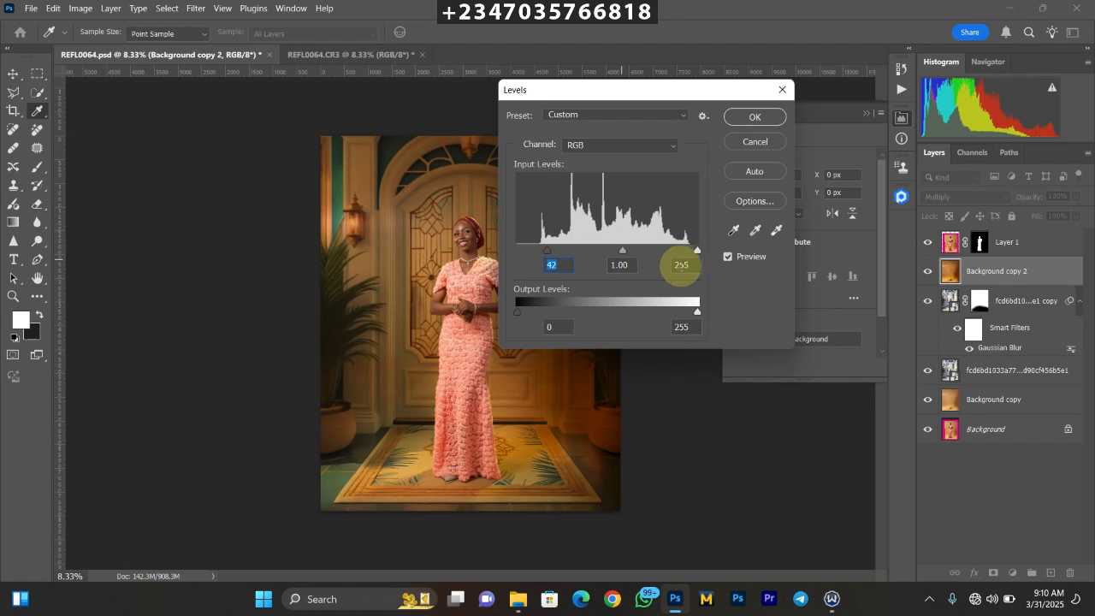
pyautogui.moveTo(689, 254); pyautogui.dragTo(638, 264)
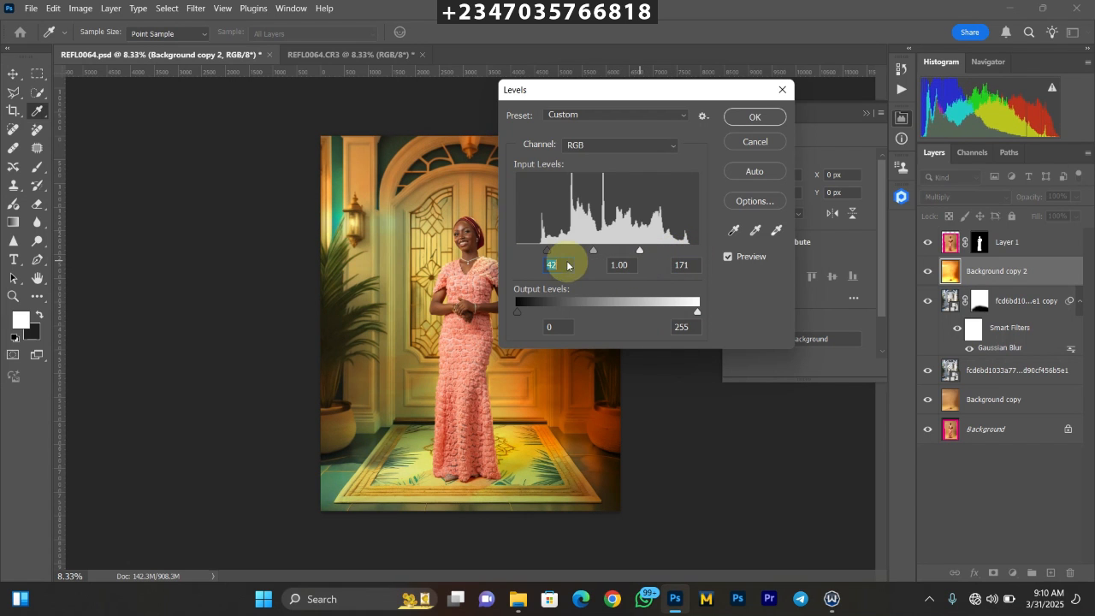
pyautogui.moveTo(569, 256); pyautogui.dragTo(600, 268)
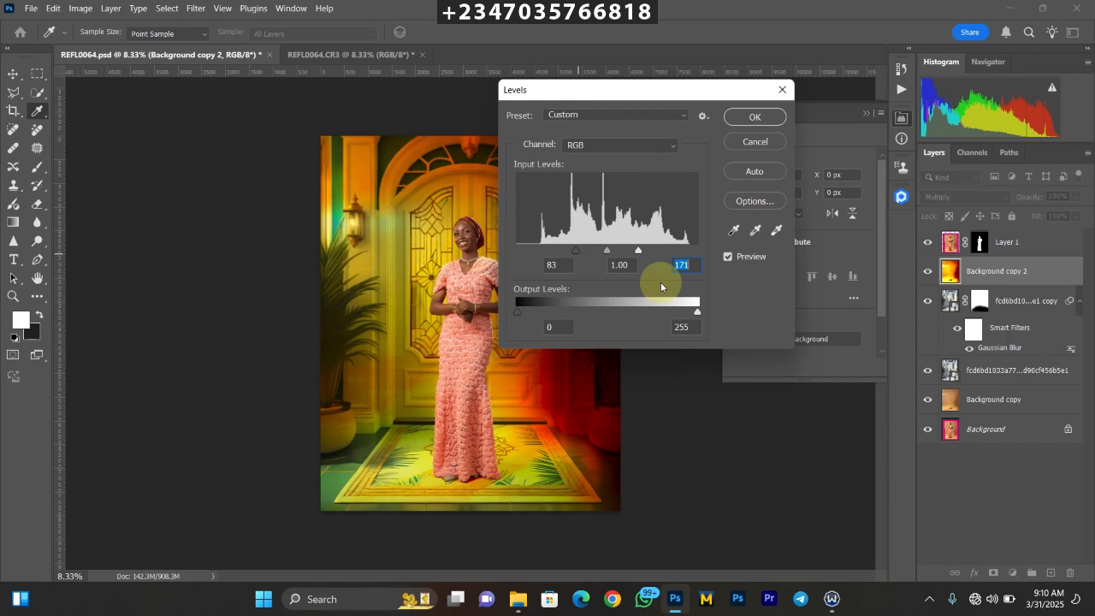
pyautogui.press('Return')
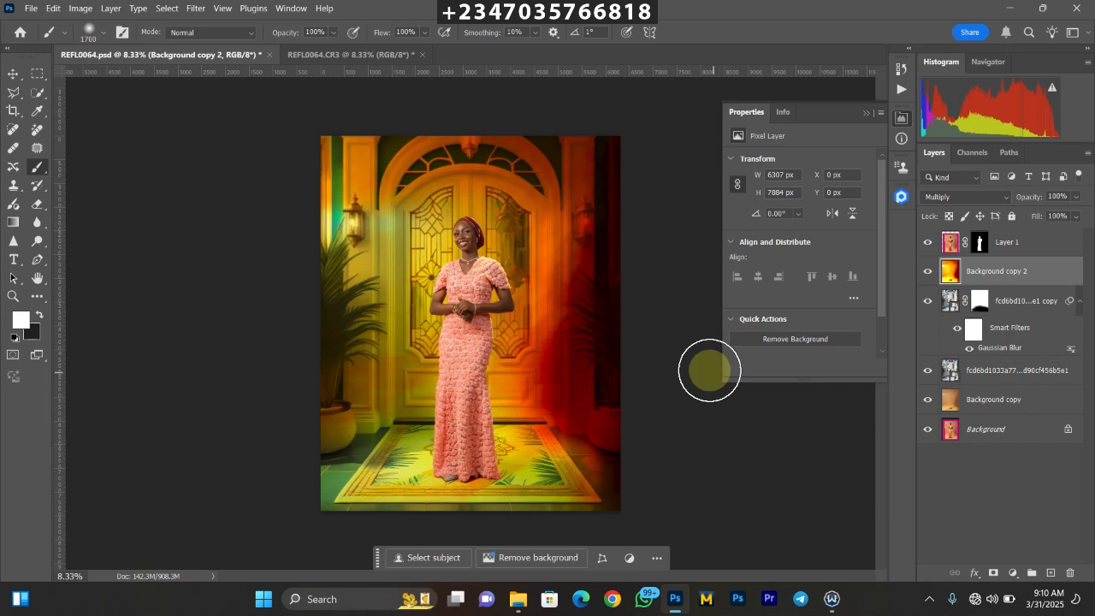
# - Desaturate the Background copy 2 layer completely using Hue/Saturation with Saturation at -100
pyautogui.hotkey('ctrl', 'u')
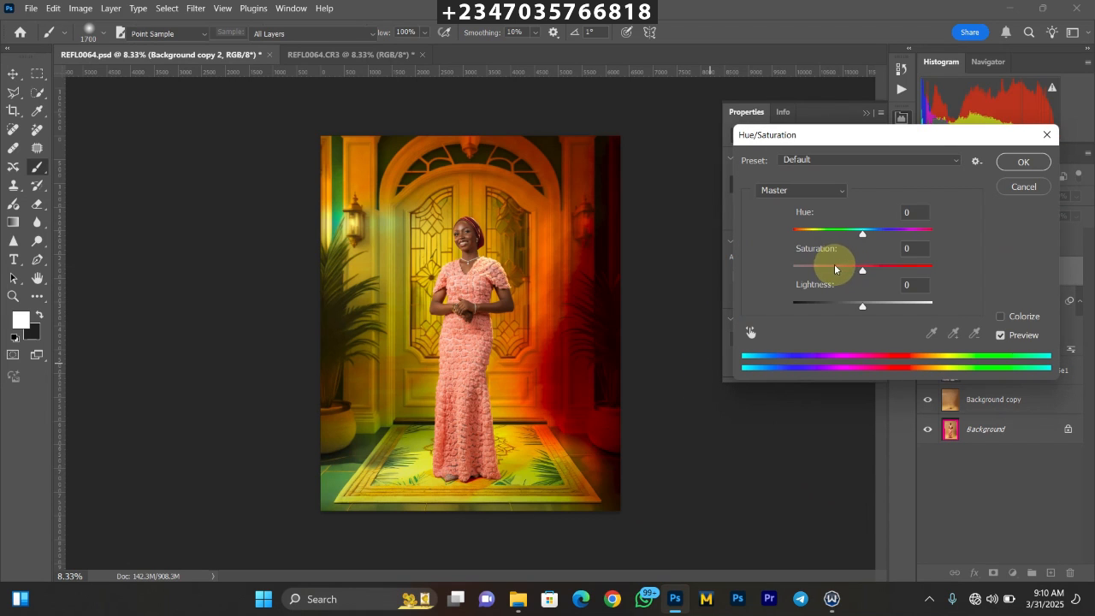
pyautogui.click(836, 269)
pyautogui.moveTo(770, 285); pyautogui.dragTo(705, 300)
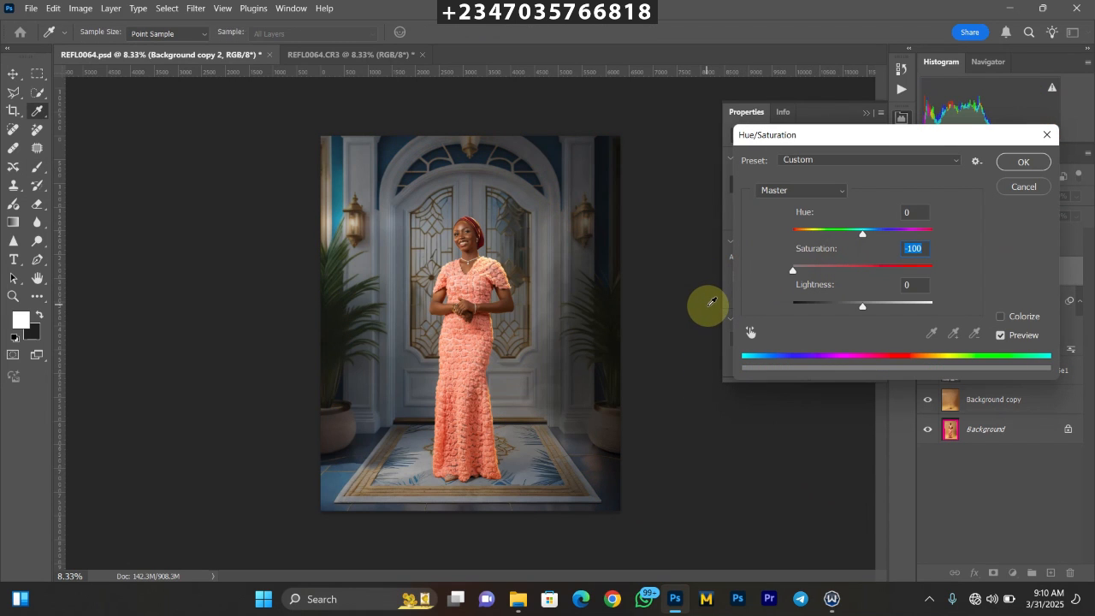
pyautogui.press('Return')
# - Examine the shading around the dress hem and rug with the Background copy 2 layer hidden and shown
pyautogui.hotkey('ctrl', '+')
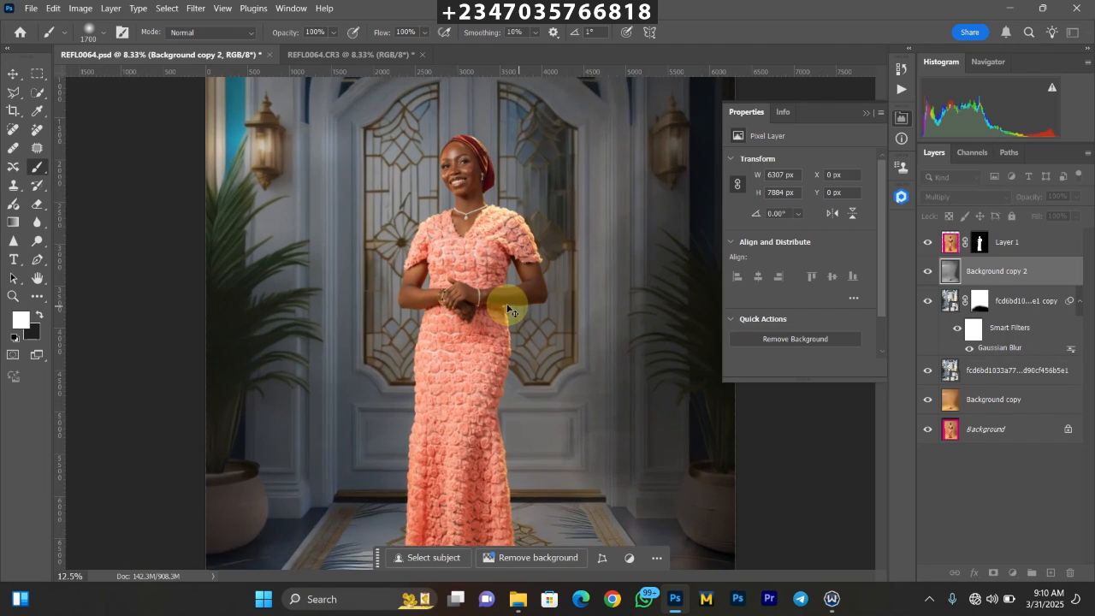
pyautogui.hotkey('ctrl', '+')
pyautogui.scroll(-5, 520, 361)
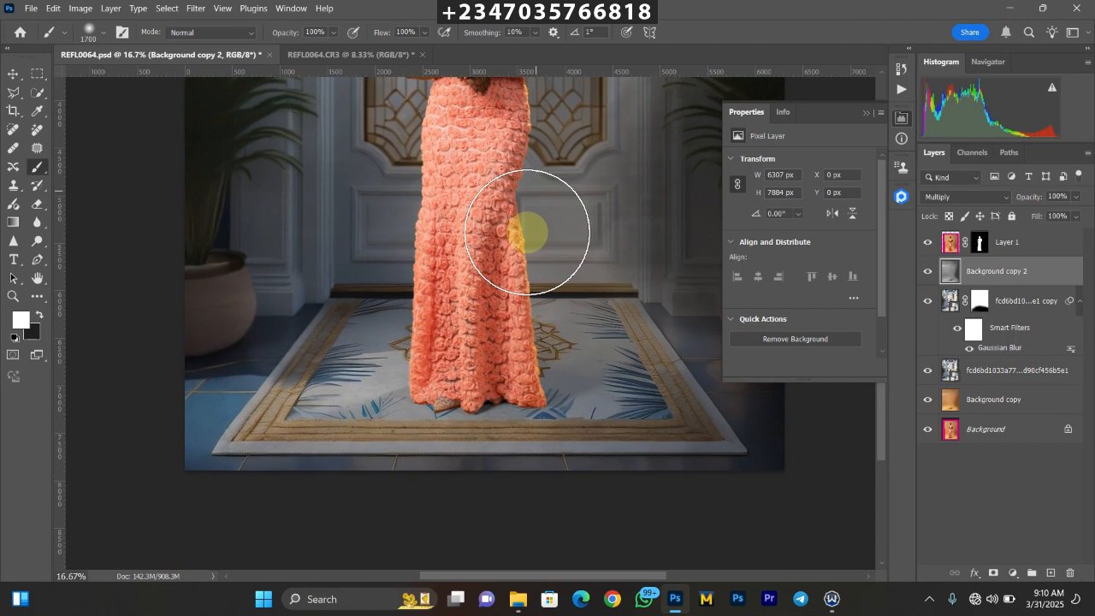
pyautogui.hotkey('ctrl', '+')
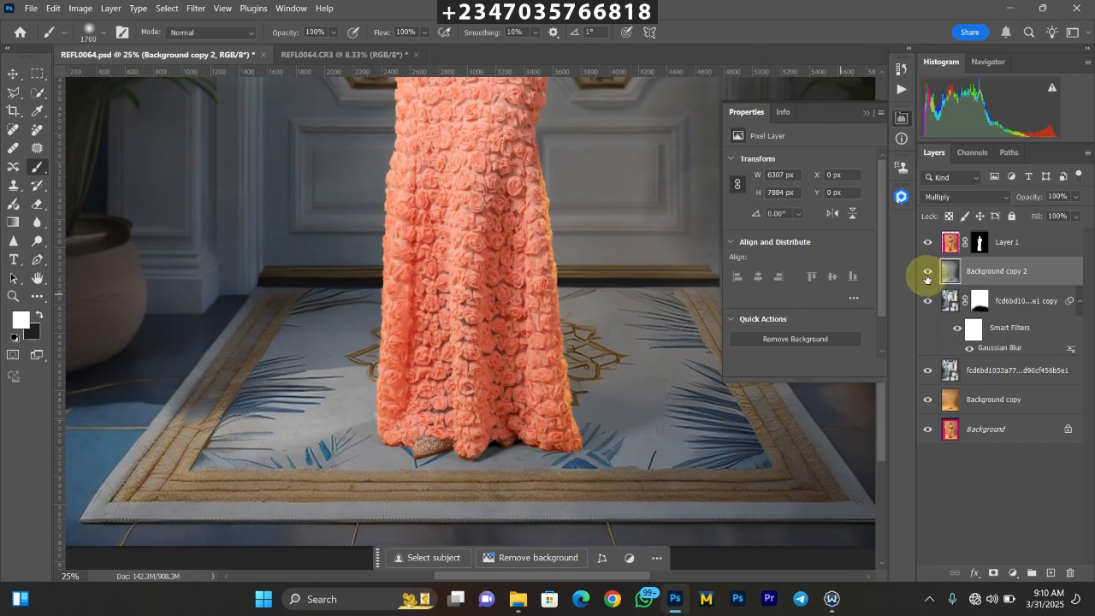
pyautogui.click(928, 277)
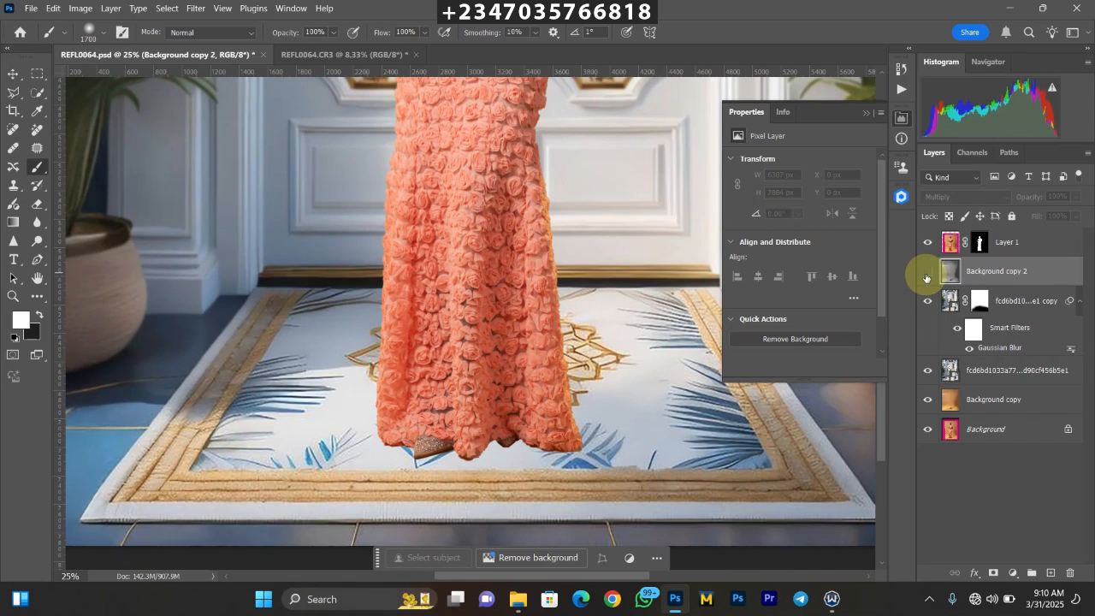
pyautogui.click(929, 278)
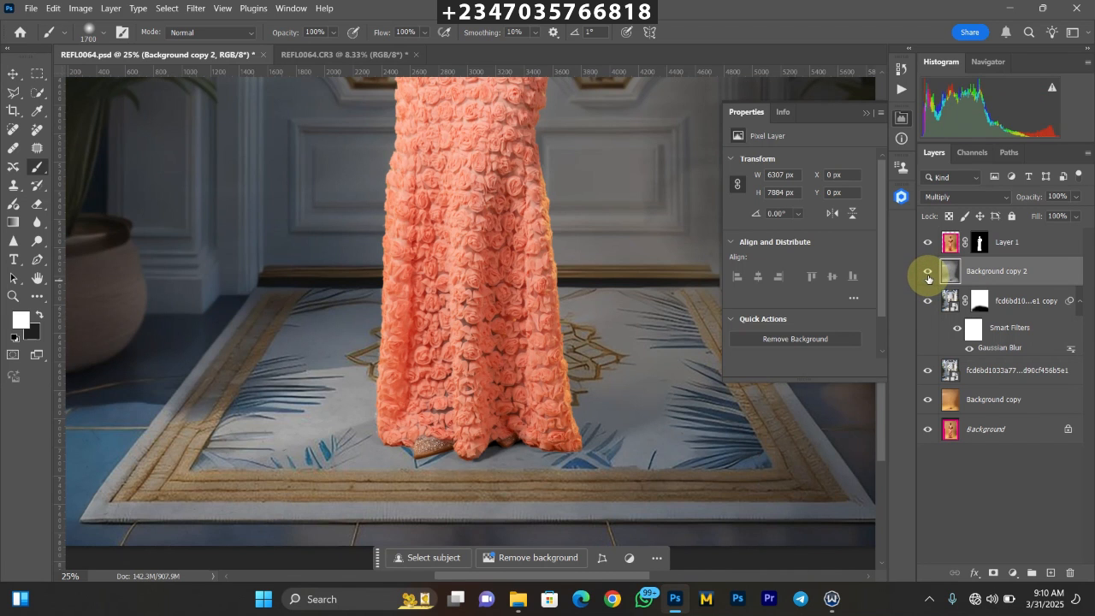
pyautogui.hotkey('ctrl', '-')
pyautogui.hotkey('ctrl', '-')
pyautogui.hotkey('ctrl', '-')
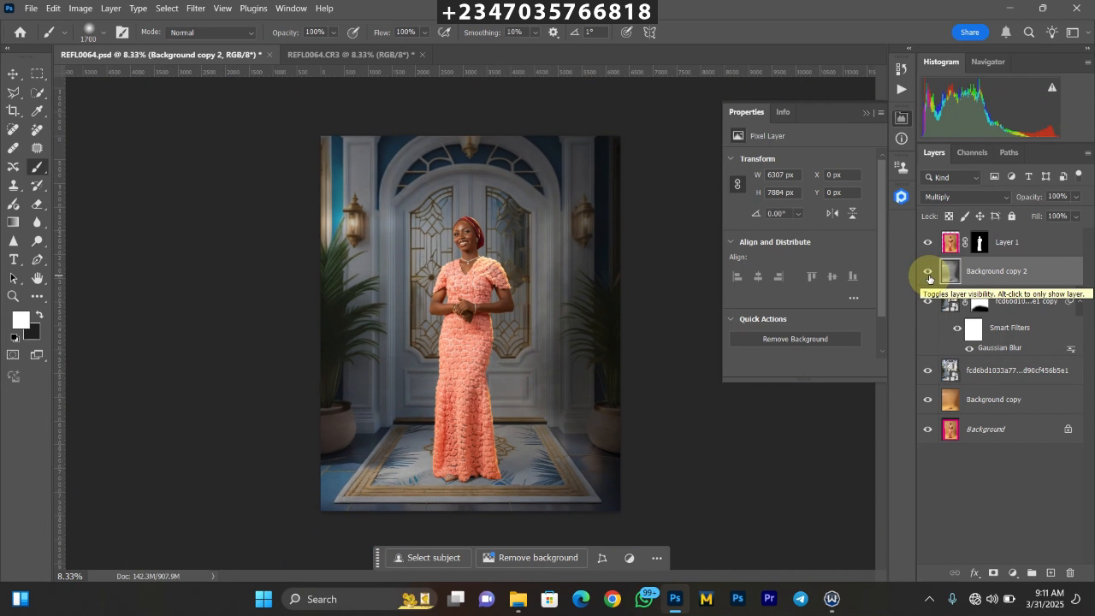
# - Brighten the grey Background copy 2 layer using Levels with an input white point of 181
pyautogui.hotkey('ctrl', 'l')
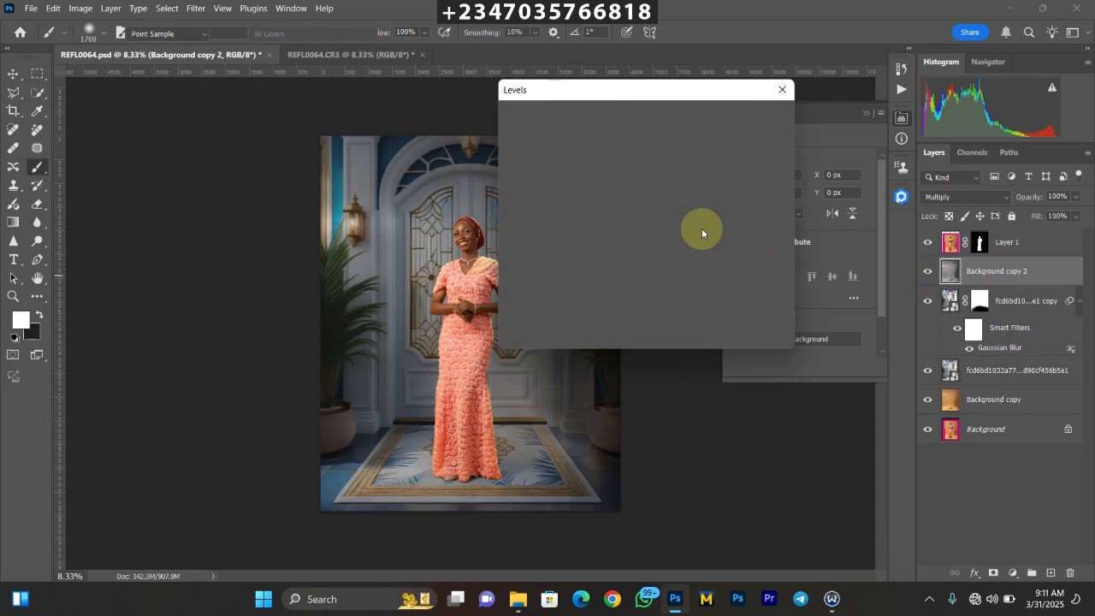
pyautogui.moveTo(680, 253); pyautogui.dragTo(661, 253)
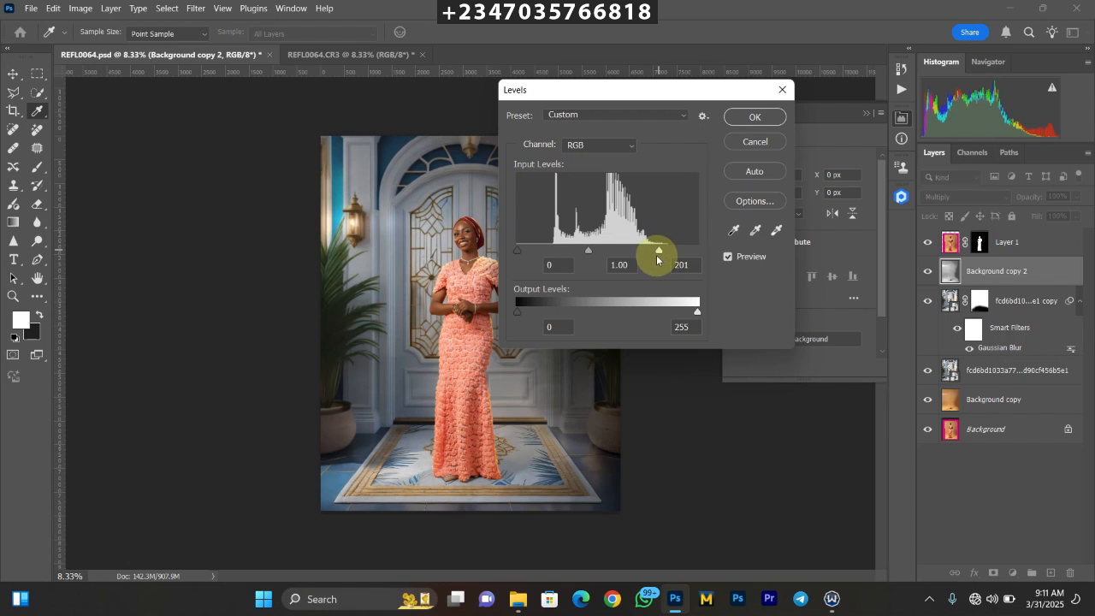
pyautogui.moveTo(647, 254); pyautogui.dragTo(645, 253)
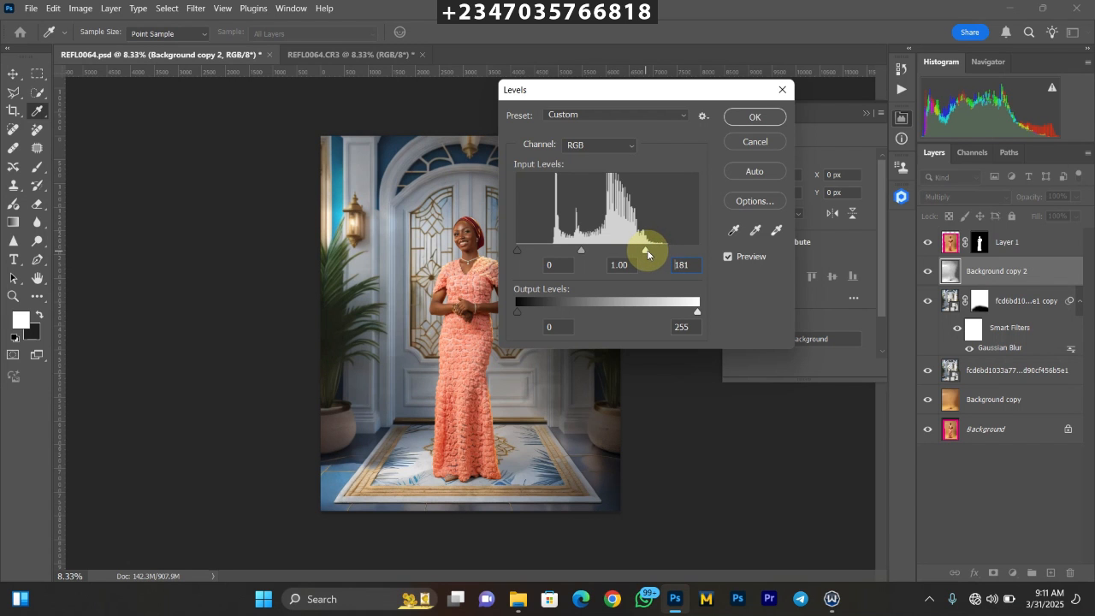
pyautogui.press('Return')
pyautogui.press('b')
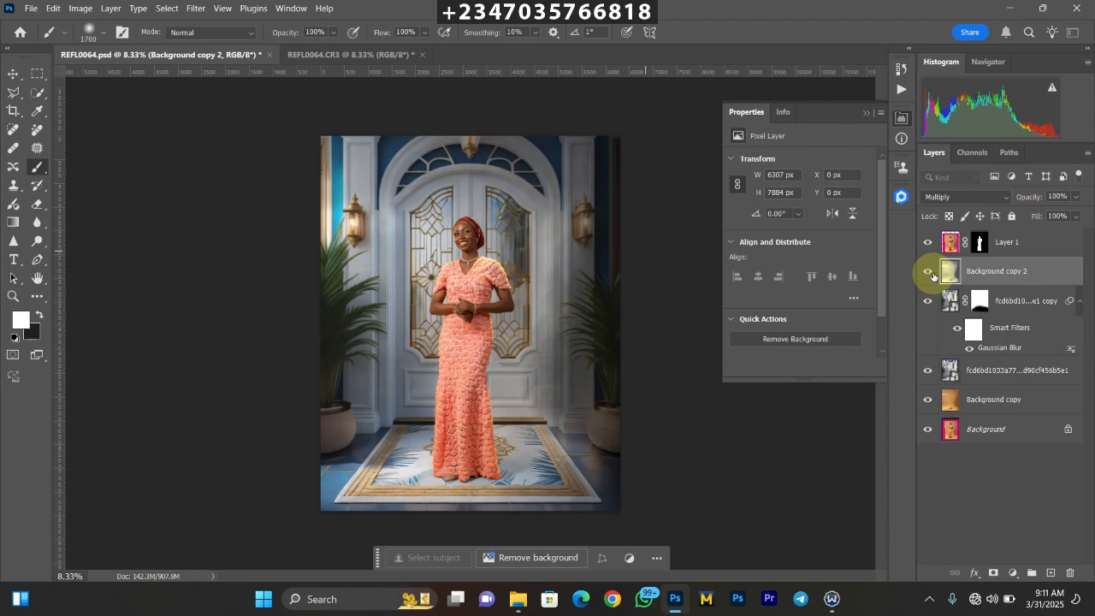
# - Compare the whole composite with the Multiply shading layer hidden and shown, and review the overall image
pyautogui.click(928, 272)
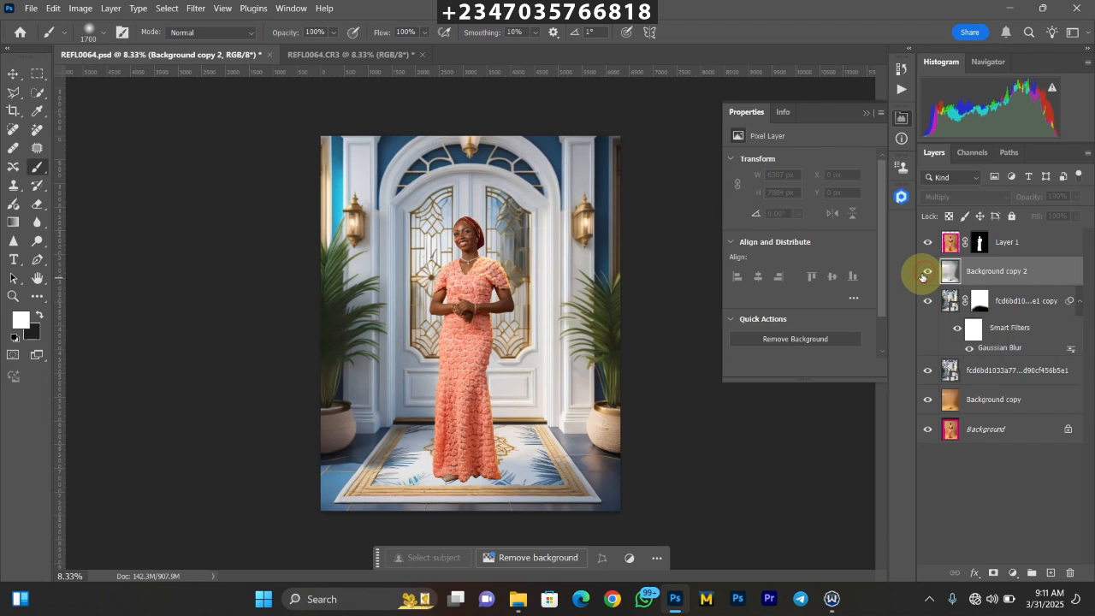
pyautogui.click(922, 276)
pyautogui.hotkey('ctrl', '0')
pyautogui.hotkey('ctrl', '-')
pyautogui.hotkey('ctrl', '-')
pyautogui.hotkey('ctrl', '-')
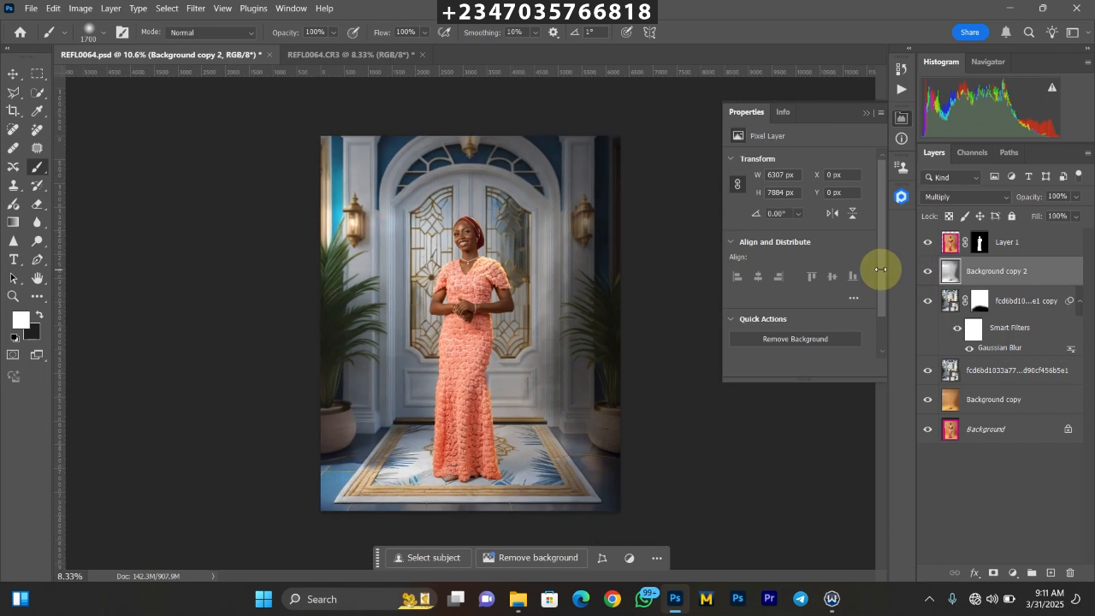
pyautogui.hotkey('ctrl', '+')
pyautogui.hotkey('ctrl', '+')
pyautogui.hotkey('ctrl', '-')
pyautogui.hotkey('ctrl', '+')
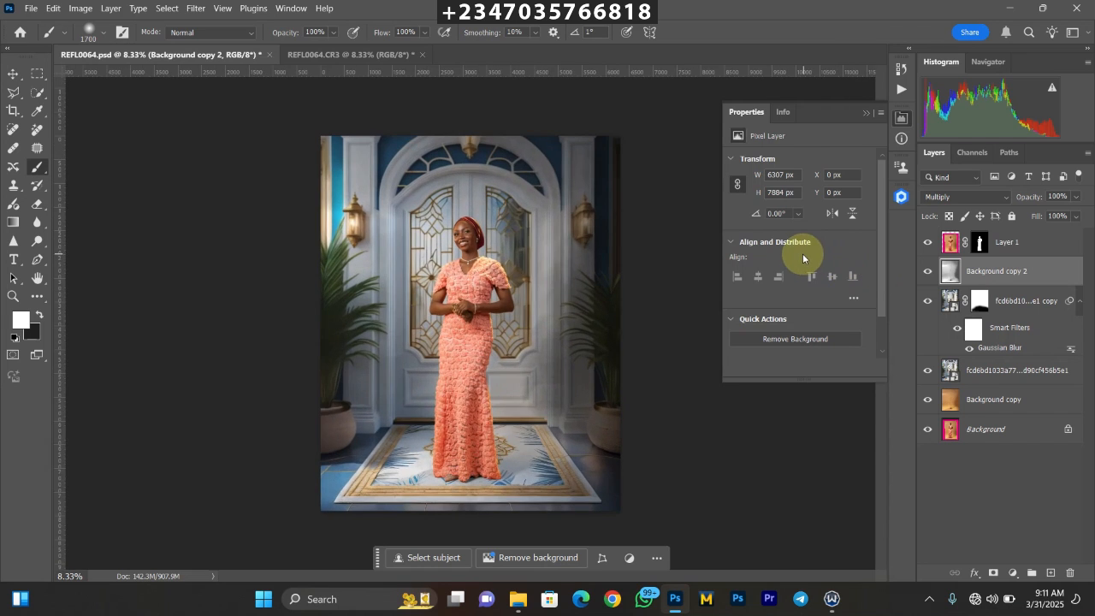
pyautogui.hotkey('ctrl', '-')
pyautogui.hotkey('ctrl', '-')
pyautogui.hotkey('ctrl', '+')
pyautogui.hotkey('ctrl', '+')
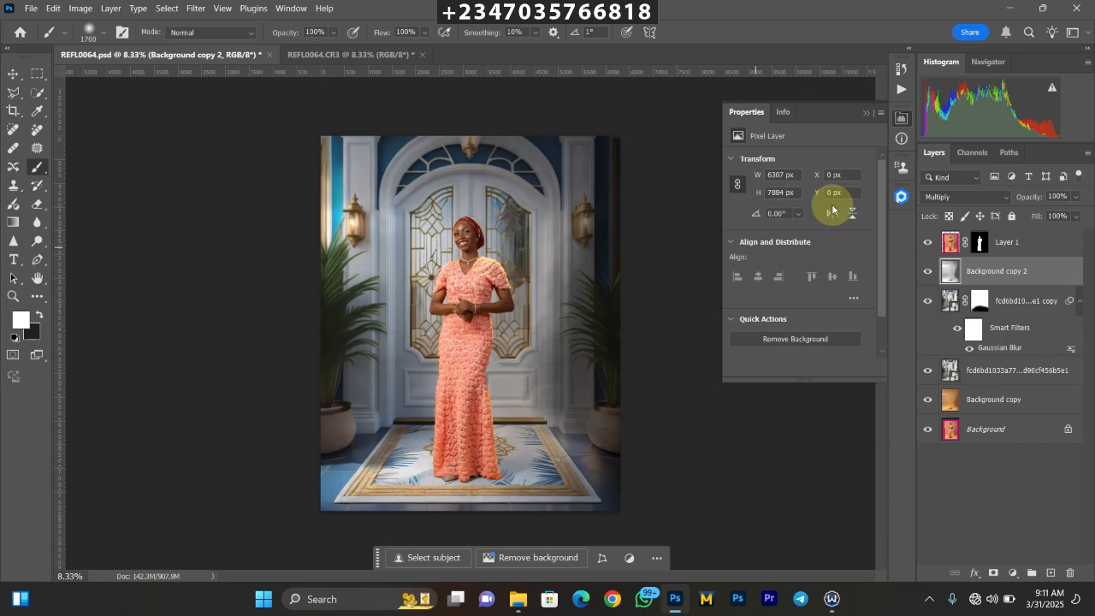
# - Add a Color Lookup adjustment above Layer 1 using mela chocolate.CUBE and set its opacity to 40%
pyautogui.hotkey('ctrl', '-')
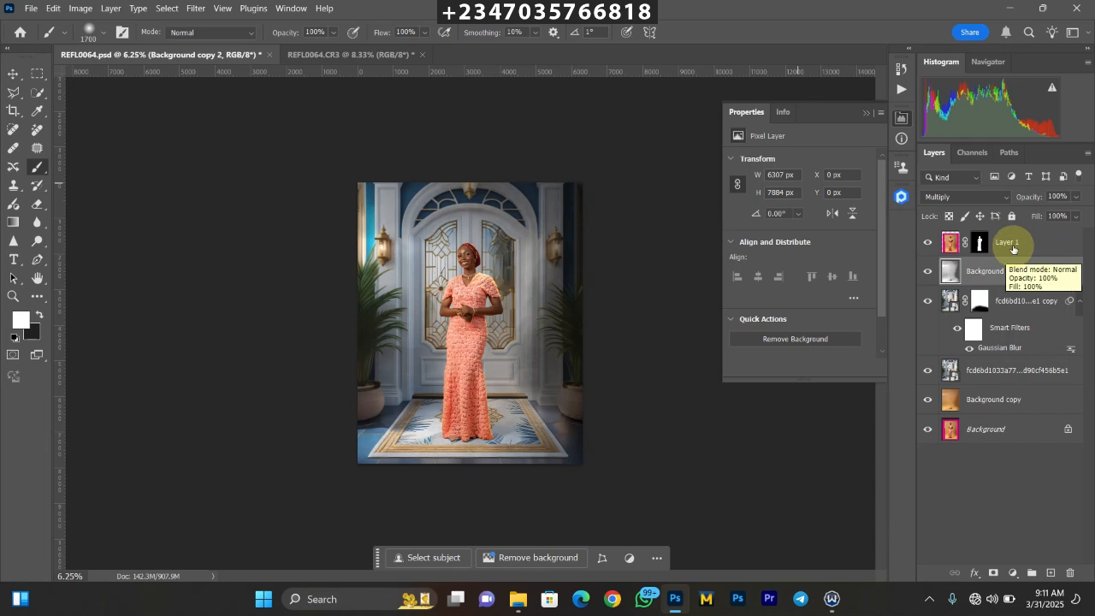
pyautogui.click(1008, 245)
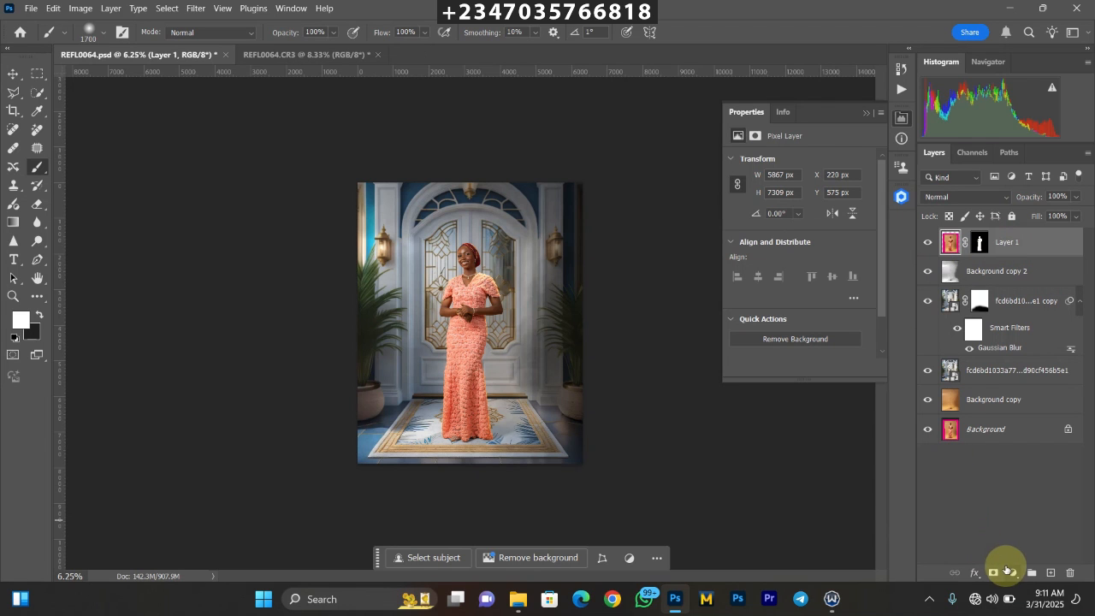
pyautogui.click(1013, 572)
pyautogui.click(1014, 488)
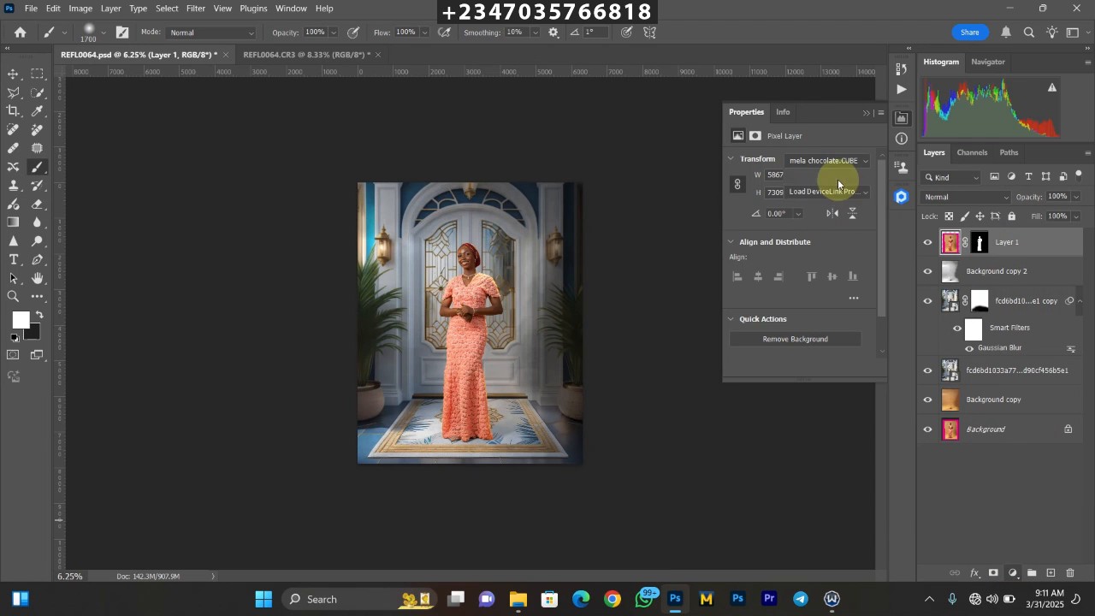
pyautogui.click(828, 162)
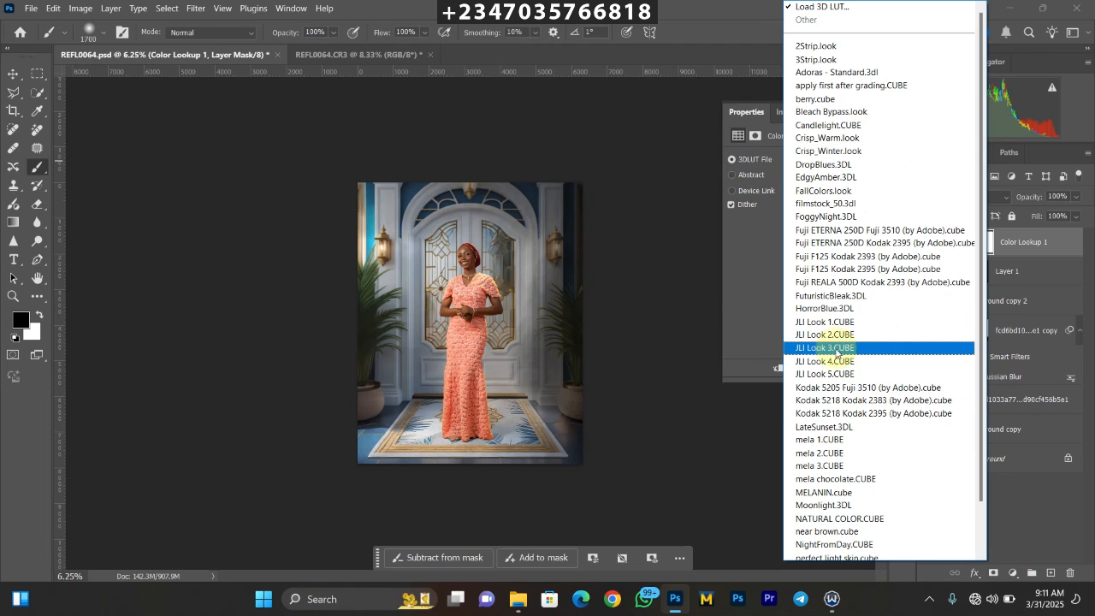
pyautogui.click(895, 479)
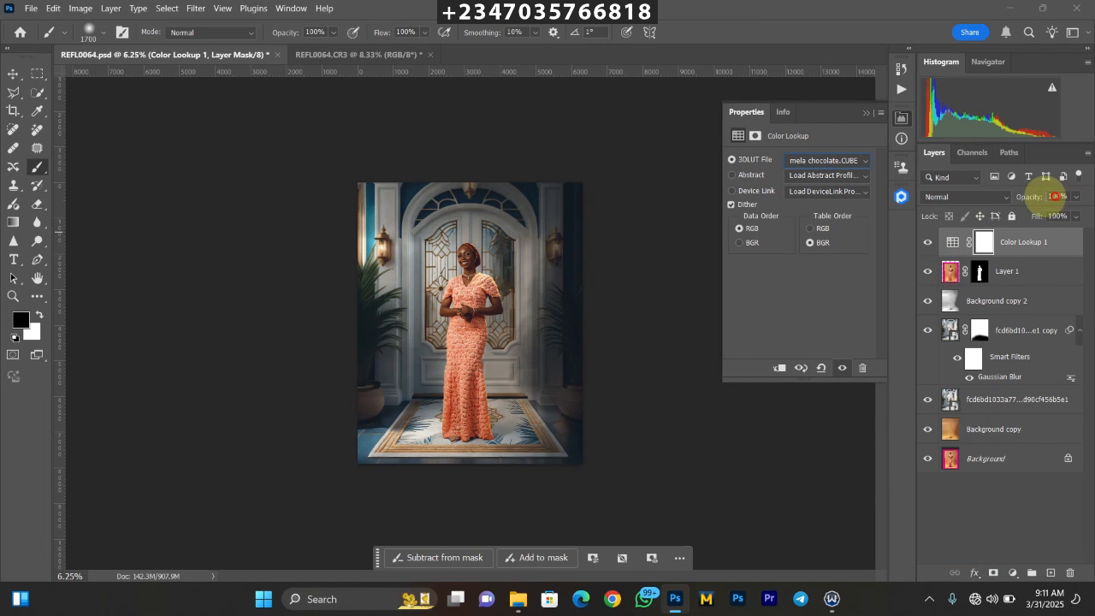
pyautogui.write('40')
pyautogui.press('Return')
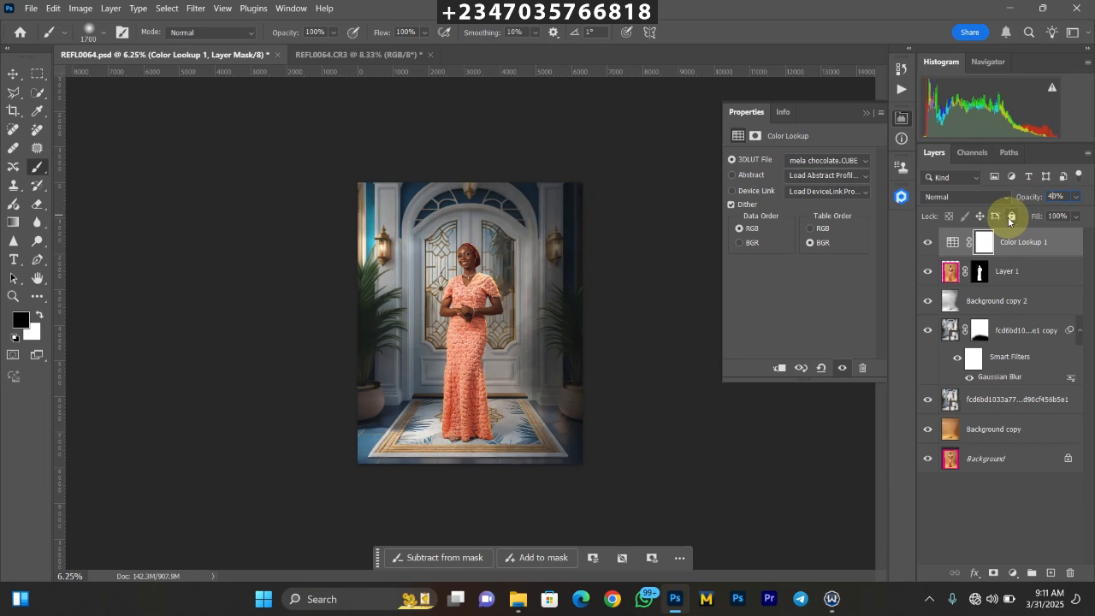
# - Add a second Color Lookup adjustment using perfect light skin.cube and set its opacity to 45%
pyautogui.click(1013, 574)
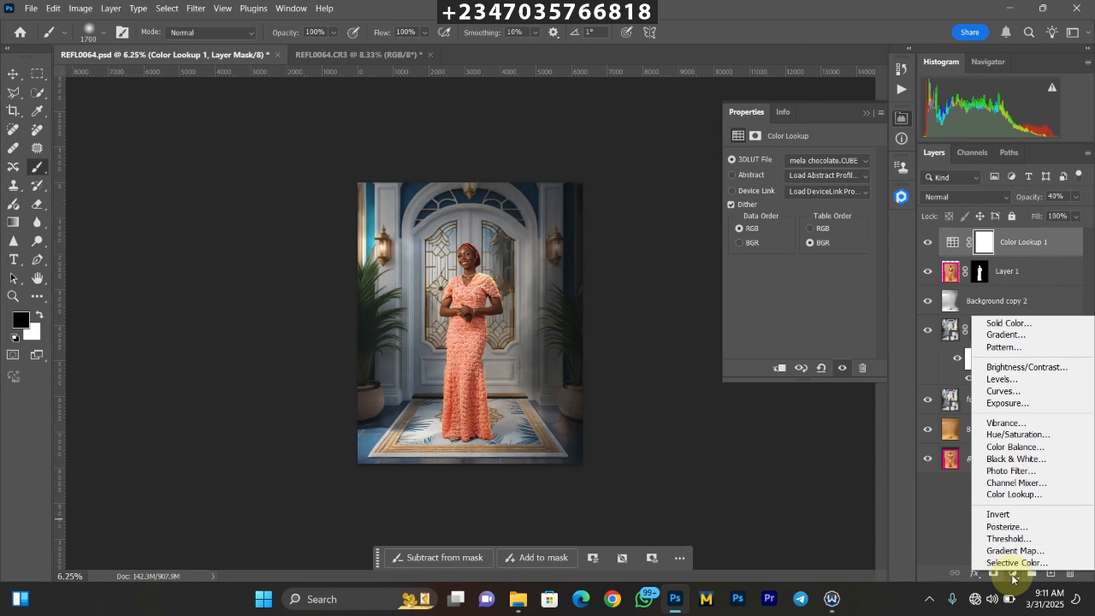
pyautogui.click(1013, 494)
pyautogui.click(823, 161)
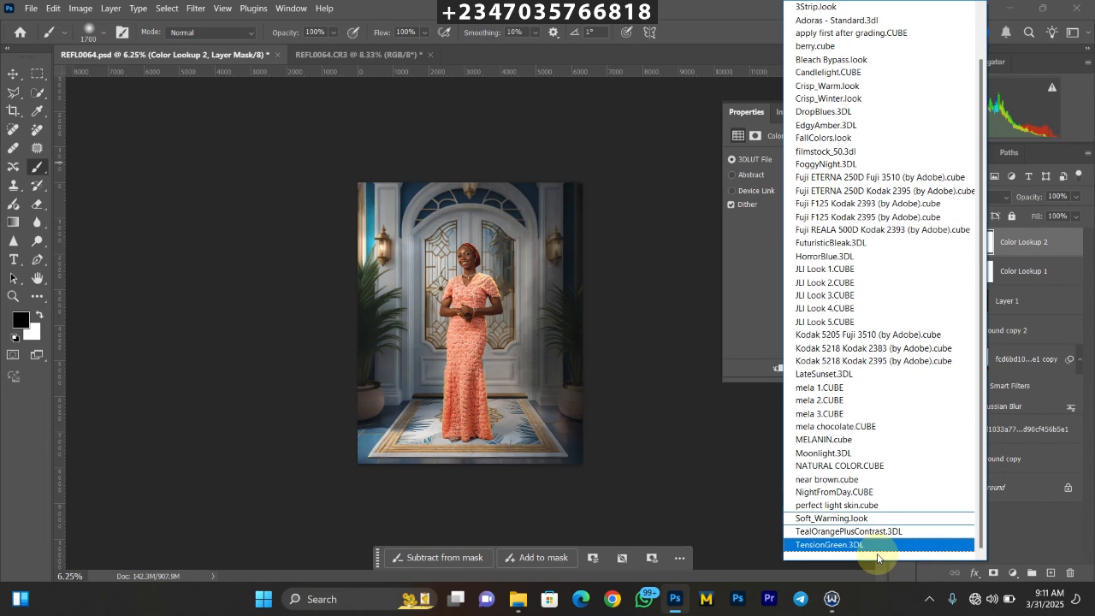
pyautogui.click(861, 505)
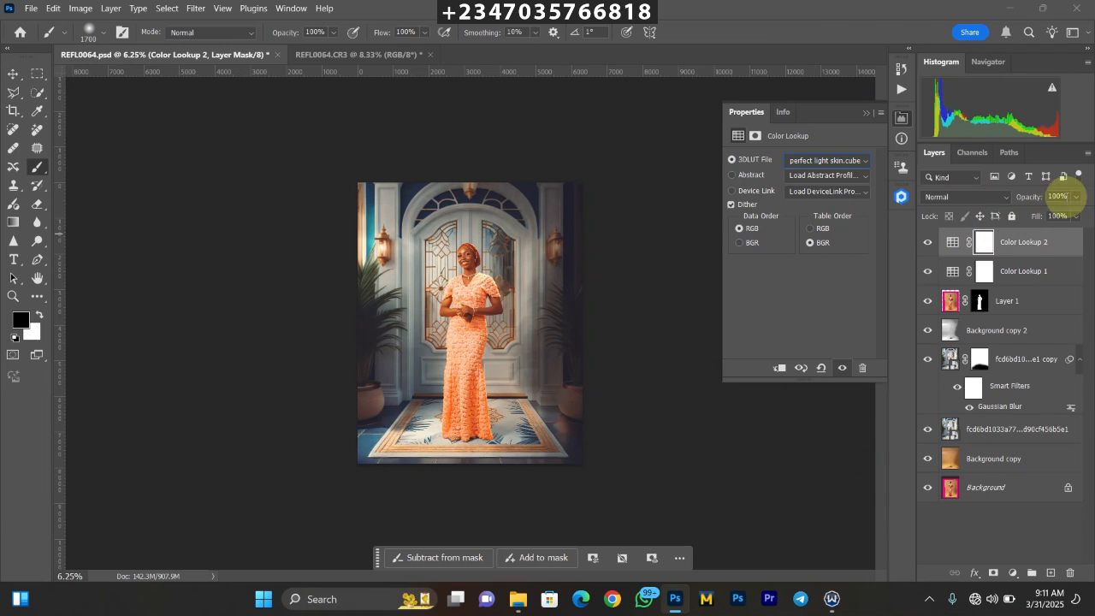
pyautogui.click(1076, 197)
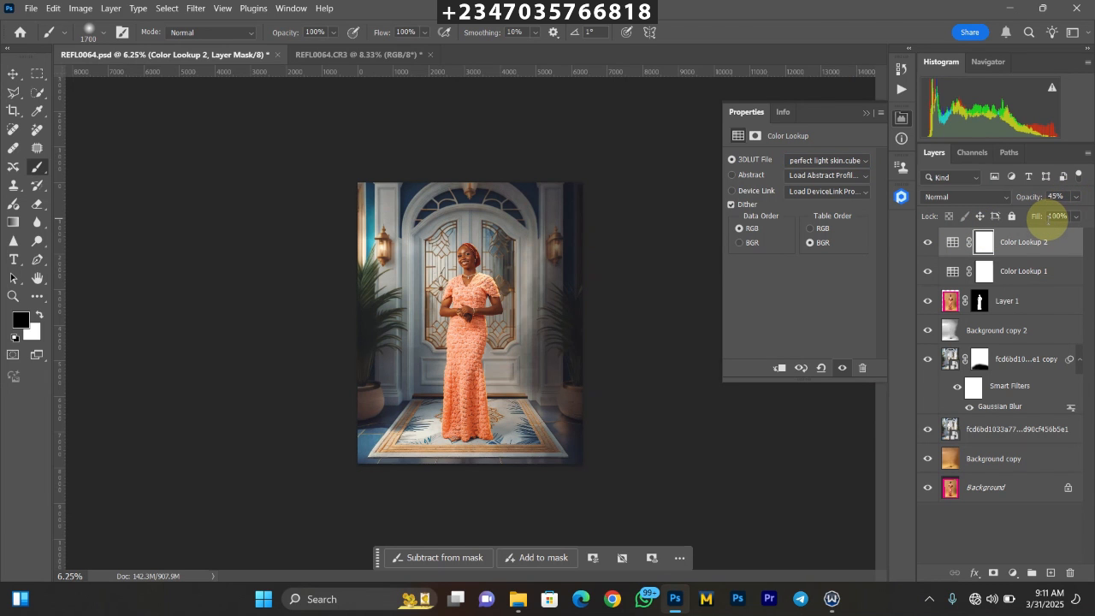
pyautogui.hotkey('ctrl', '+')
pyautogui.hotkey('ctrl', '-')
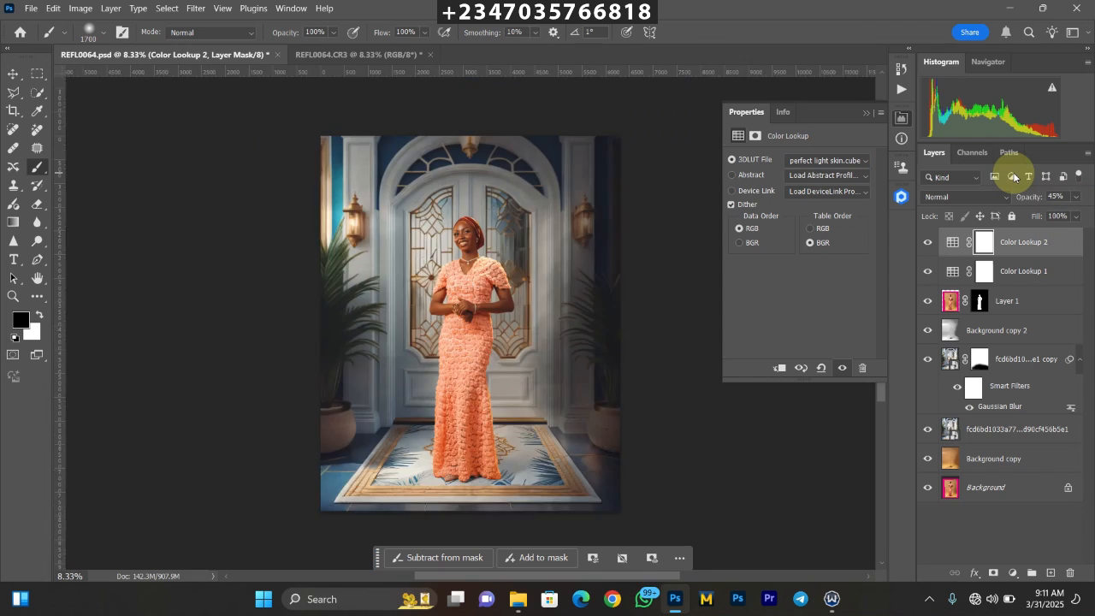
pyautogui.hotkey('ctrl', '-')
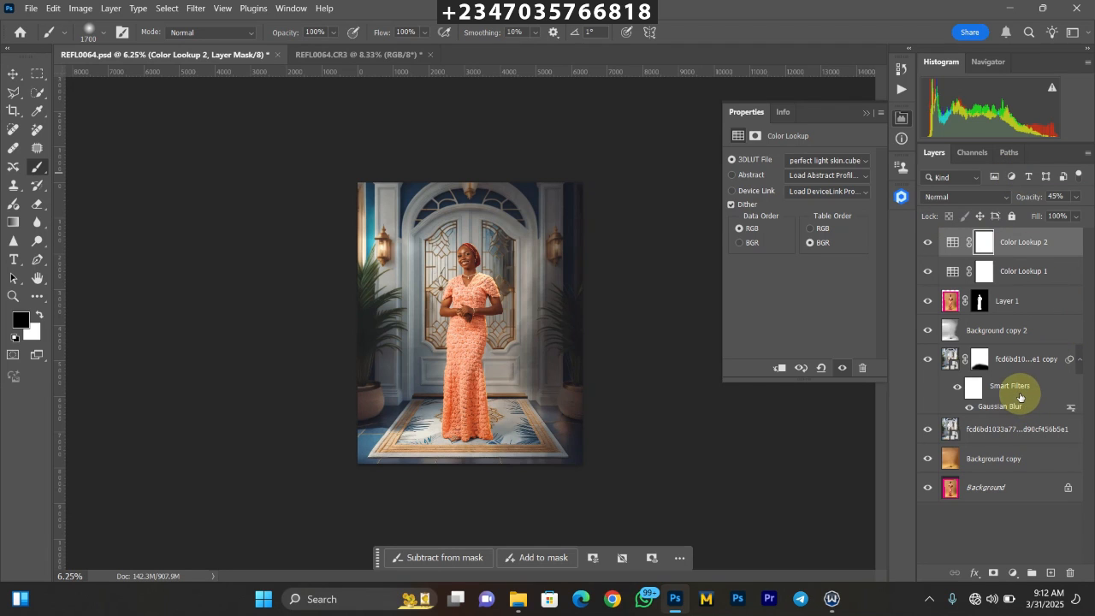
# - Delete the blurred door copy and the original door image layer beneath it
pyautogui.click(1009, 364)
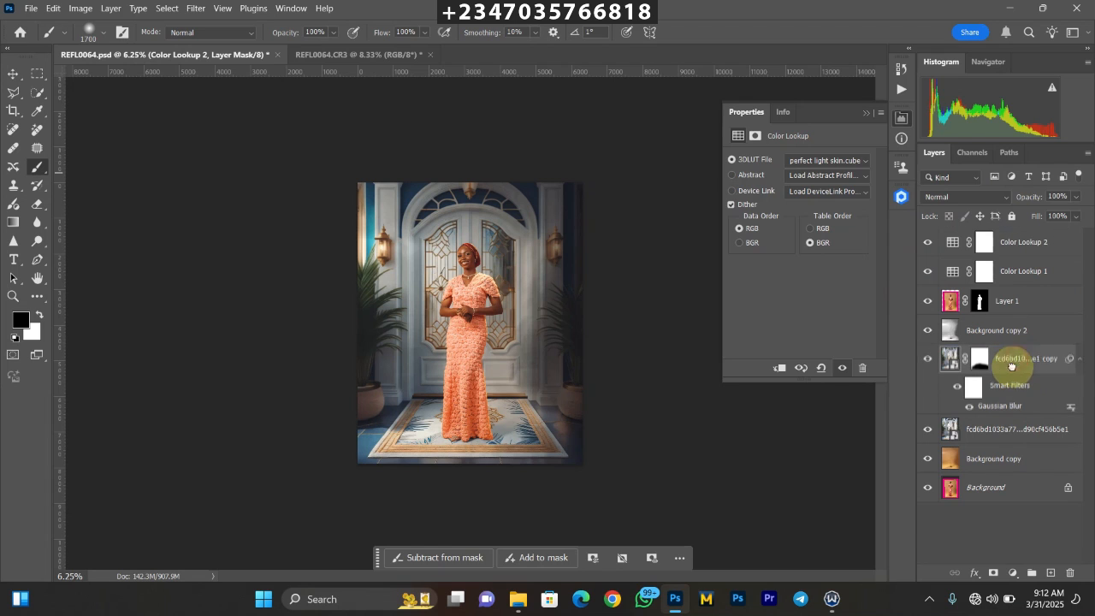
pyautogui.press('Delete')
pyautogui.press('Delete')
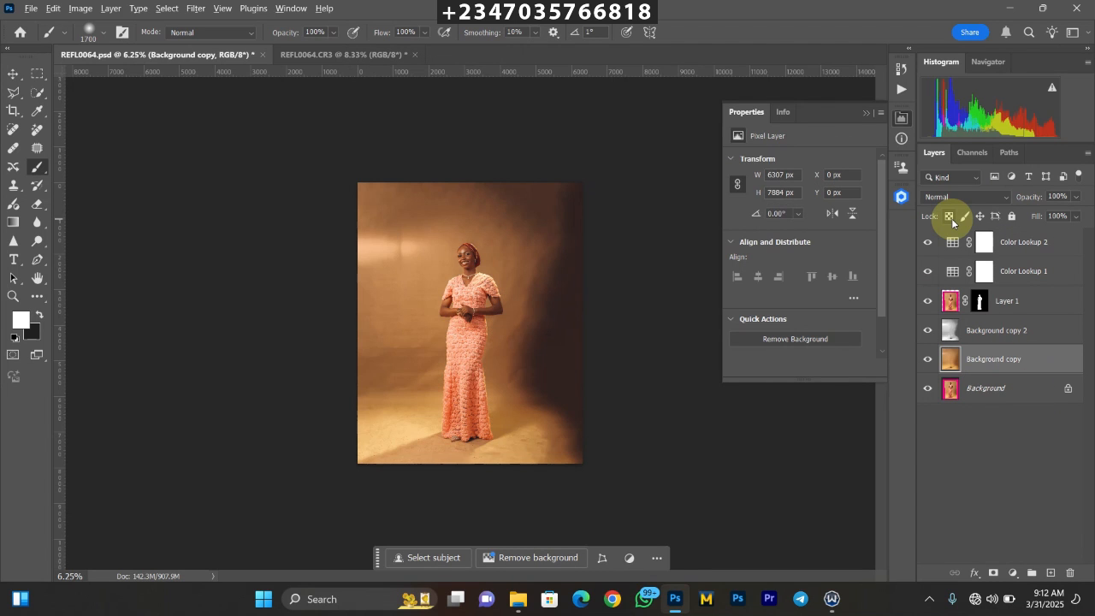
pyautogui.hotkey('alt', 'Tab')
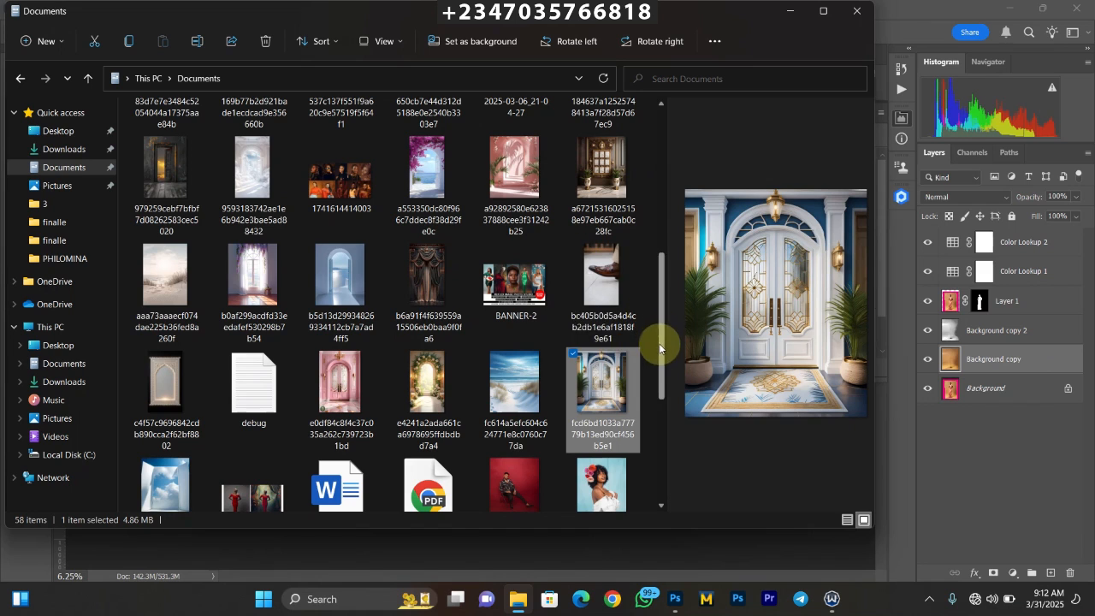
pyautogui.scroll(-1, 660, 347)
pyautogui.scroll(2, 660, 347)
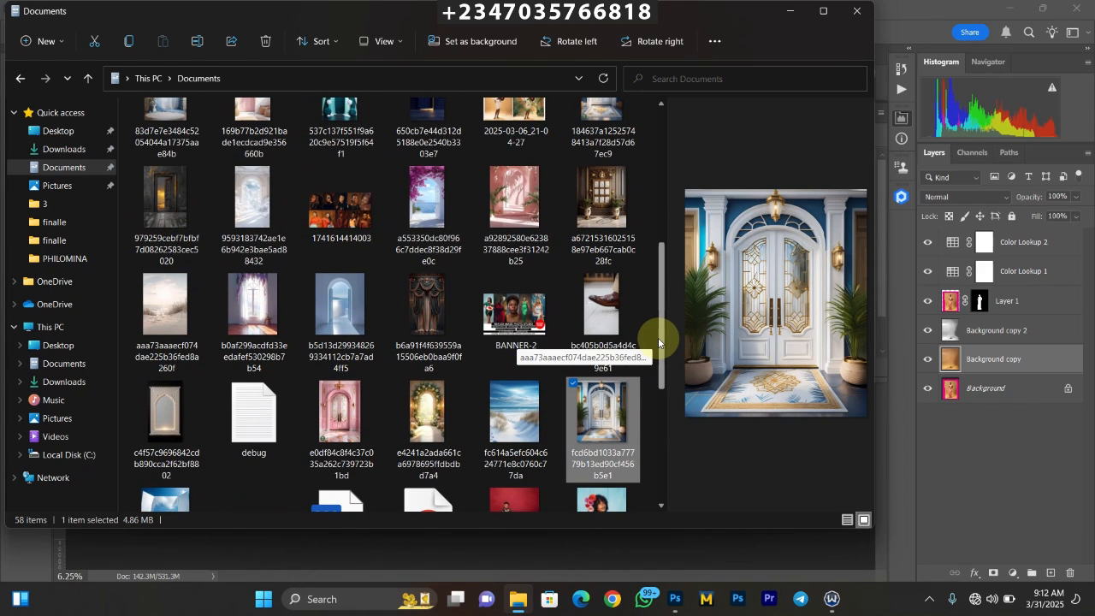
pyautogui.moveTo(659, 342); pyautogui.dragTo(536, 328)
pyautogui.click(602, 302)
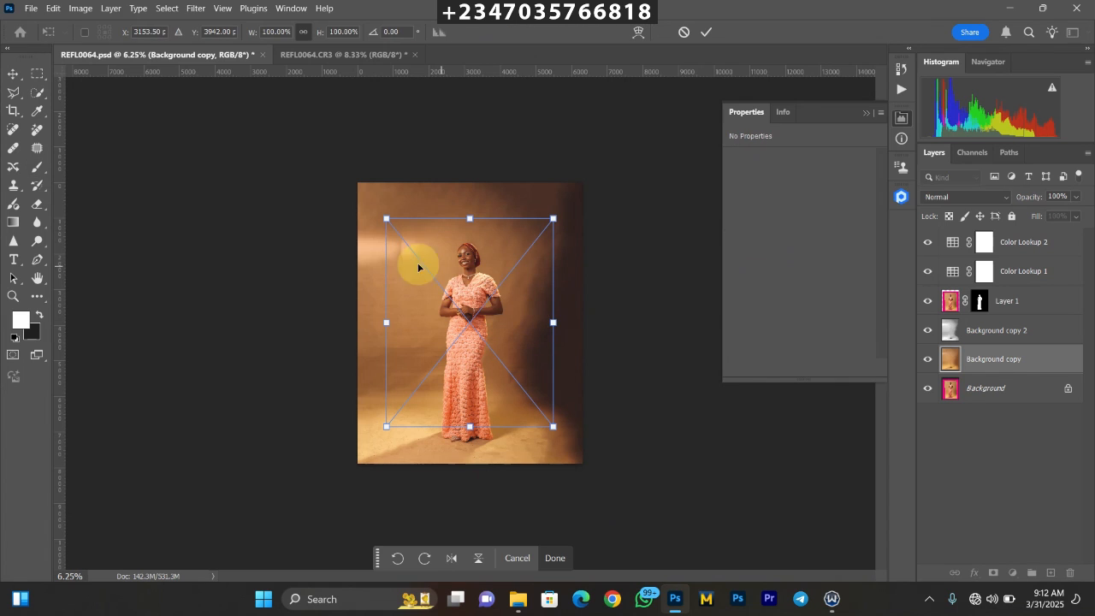
# - Scale the placed room image proportionally to about 155.57% and position it to cover the canvas with the wall frame behind the subject
pyautogui.moveTo(554, 322); pyautogui.dragTo(482, 313)
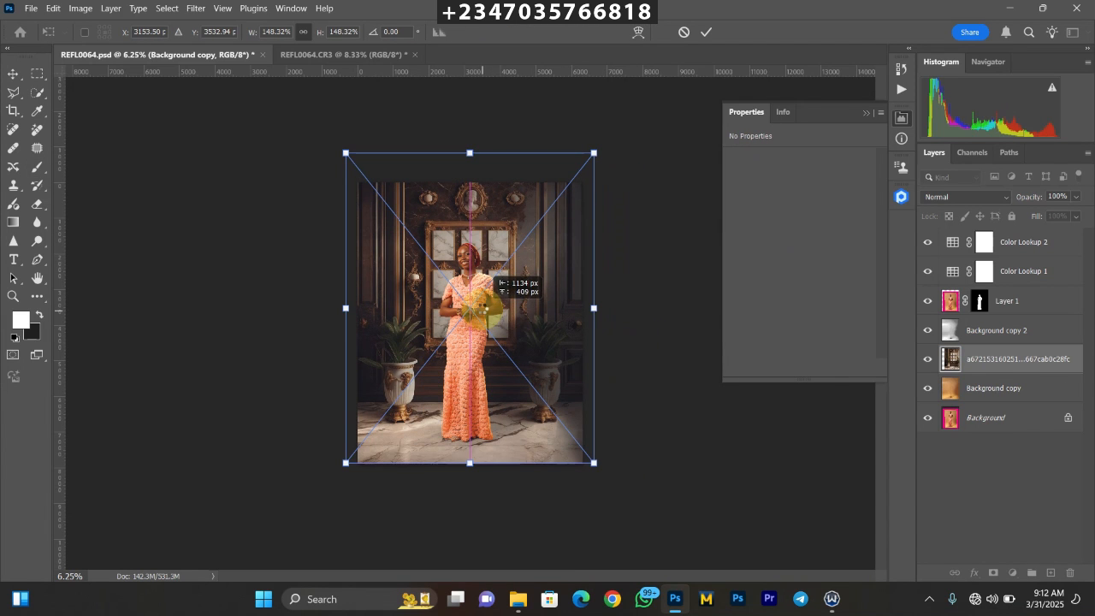
pyautogui.moveTo(389, 299); pyautogui.dragTo(378, 299)
pyautogui.moveTo(327, 152); pyautogui.dragTo(322, 137)
pyautogui.moveTo(496, 239); pyautogui.dragTo(523, 242)
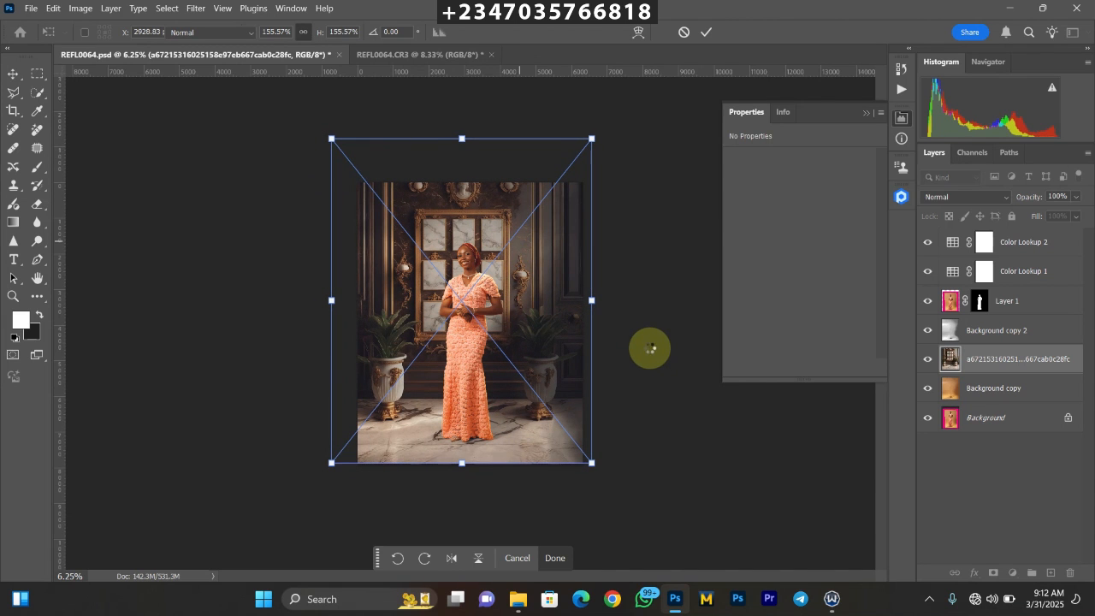
pyautogui.press('Return')
pyautogui.press('b')
# - Examine the floor around the dress hem with Layer 1 and Background copy 2 each hidden and shown, and review the whole composite
pyautogui.hotkey('ctrl', '+')
pyautogui.hotkey('ctrl', '+')
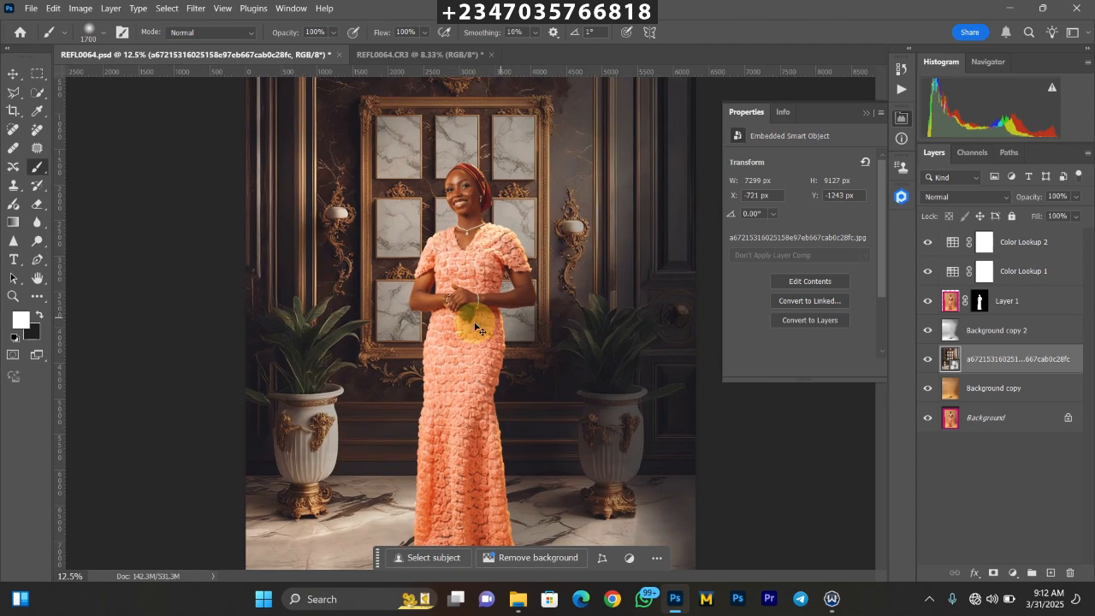
pyautogui.hotkey('ctrl', '+')
pyautogui.scroll(-5, 554, 272)
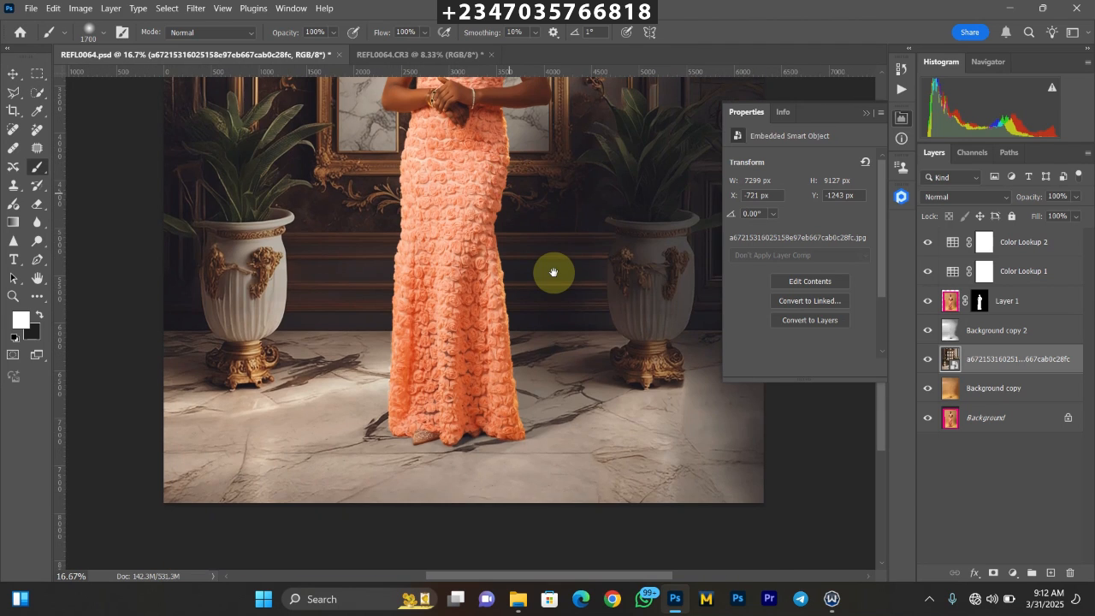
pyautogui.scroll(-1, 557, 272)
pyautogui.hotkey('ctrl', '+')
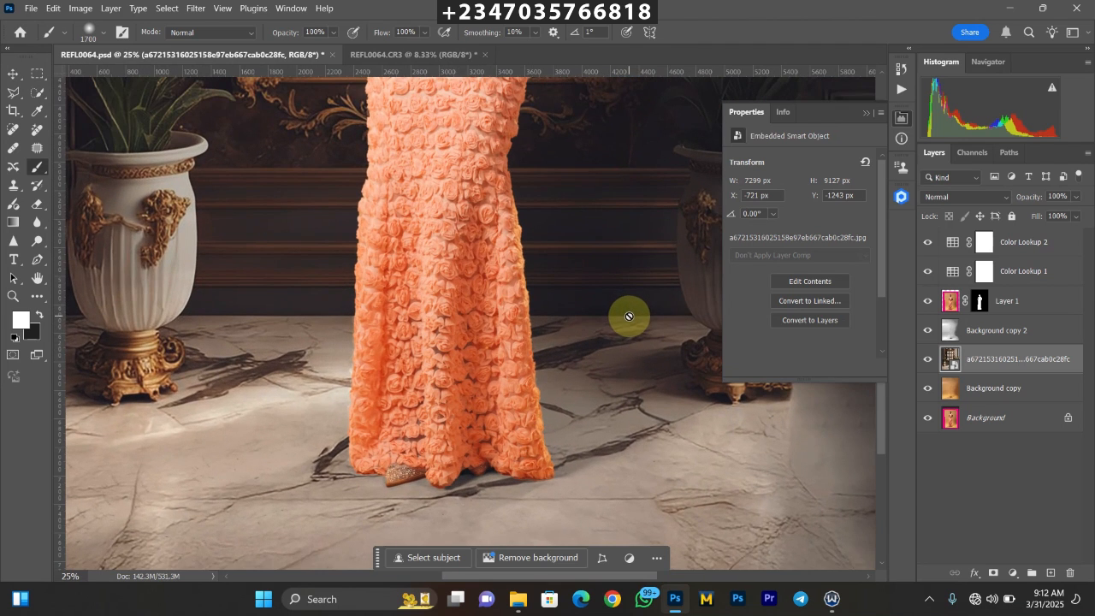
pyautogui.click(927, 302)
pyautogui.click(925, 301)
pyautogui.click(928, 332)
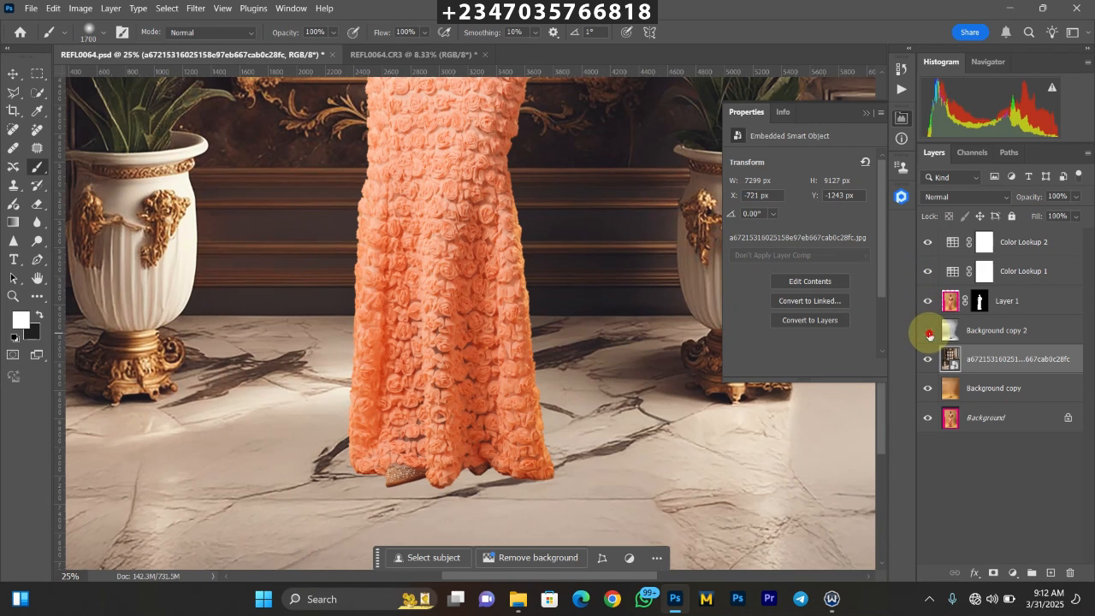
pyautogui.click(930, 338)
pyautogui.hotkey('ctrl', '0')
pyautogui.hotkey('ctrl', '-')
pyautogui.hotkey('ctrl', '-')
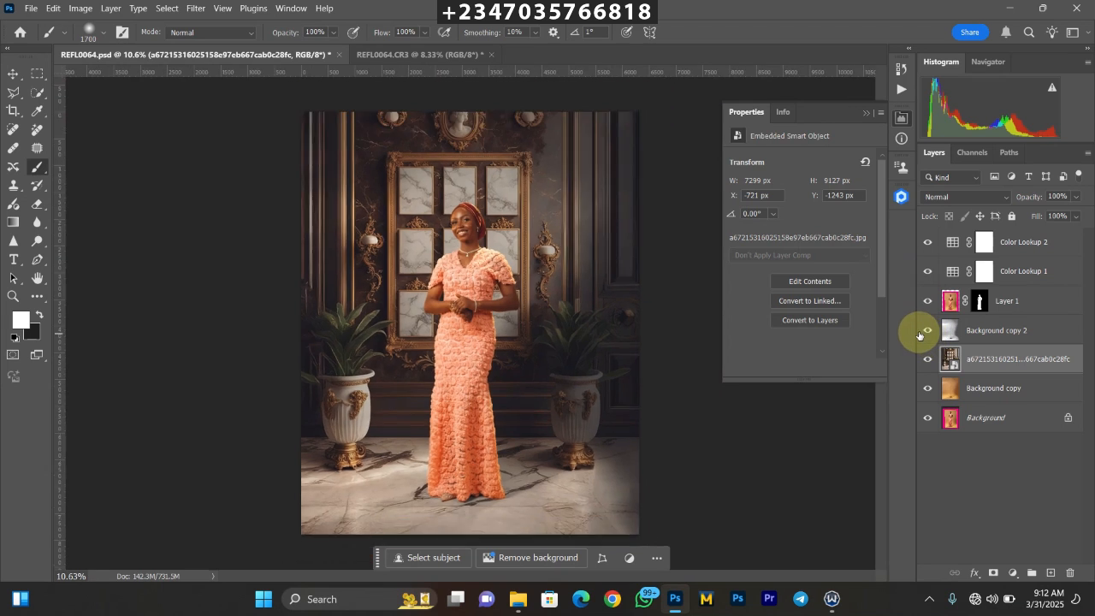